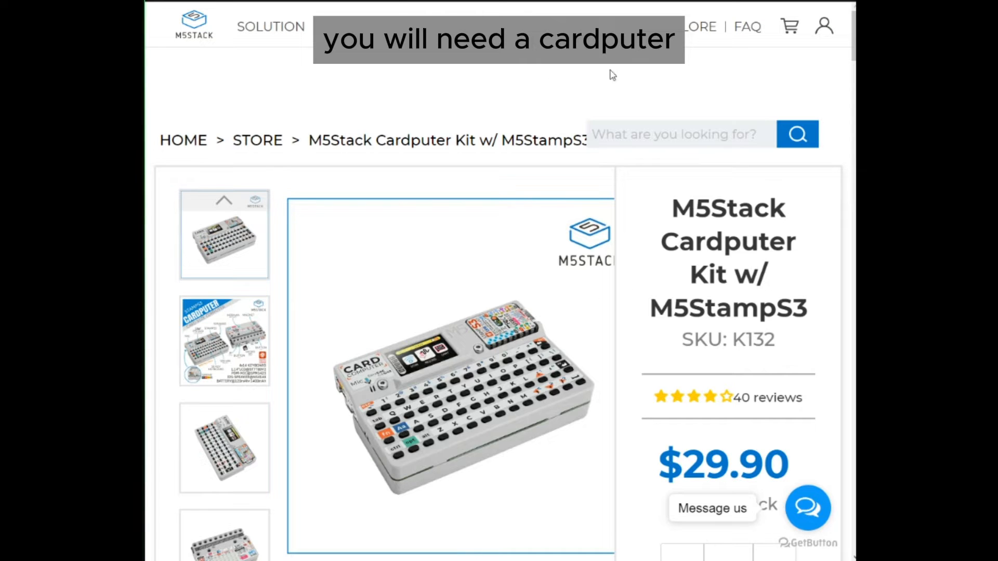
- Look through the M5Stack Cardputer Kit product page down to its Features section
{"action": "scroll", "coordinate": [531, 359], "scroll_direction": "down", "scroll_amount": 4}
{"action": "scroll", "coordinate": [533, 360], "scroll_direction": "up", "scroll_amount": 1}
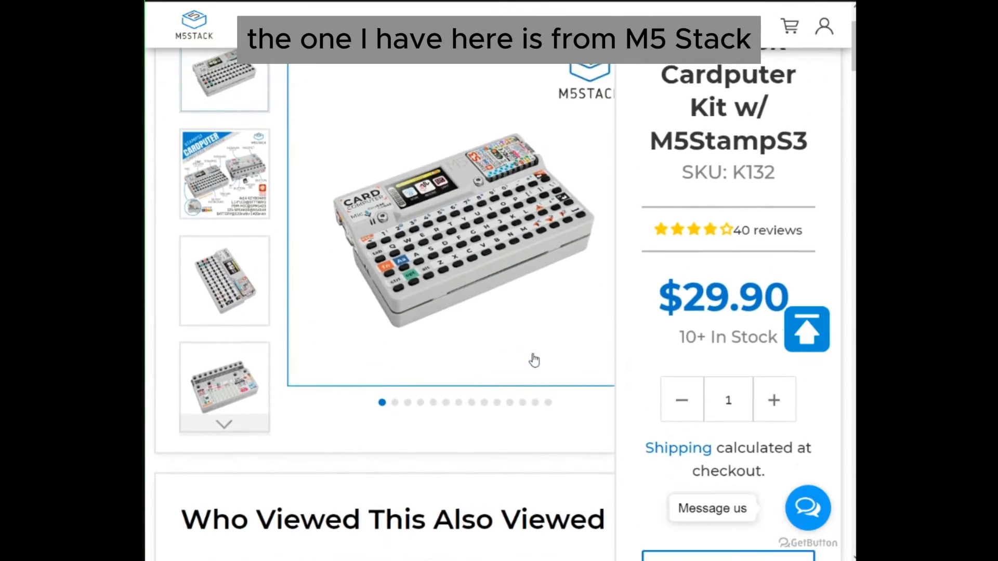
{"action": "scroll", "coordinate": [534, 360], "scroll_direction": "up", "scroll_amount": 1}
{"action": "scroll", "coordinate": [534, 360], "scroll_direction": "down", "scroll_amount": 10}
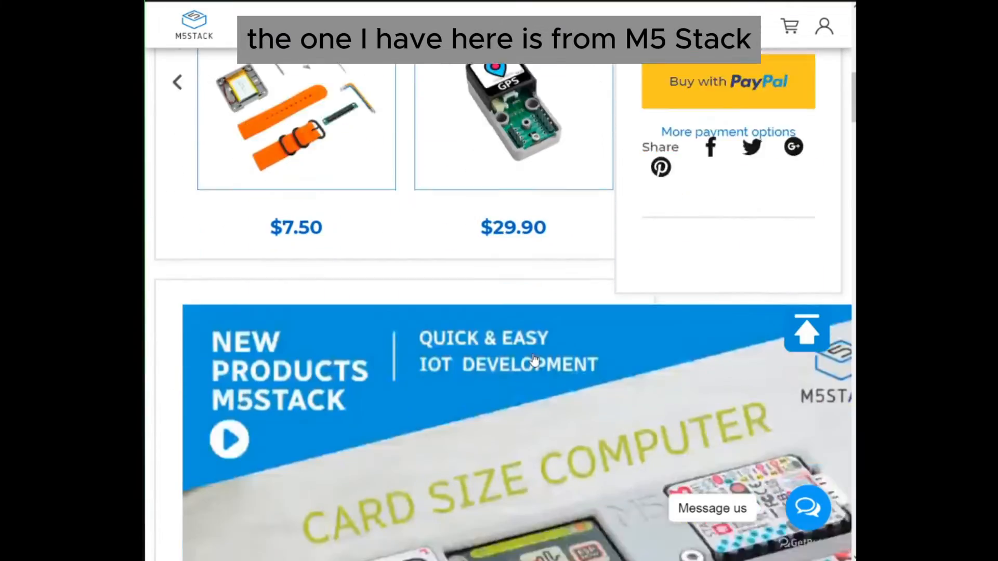
{"action": "scroll", "coordinate": [534, 359], "scroll_direction": "down", "scroll_amount": 15}
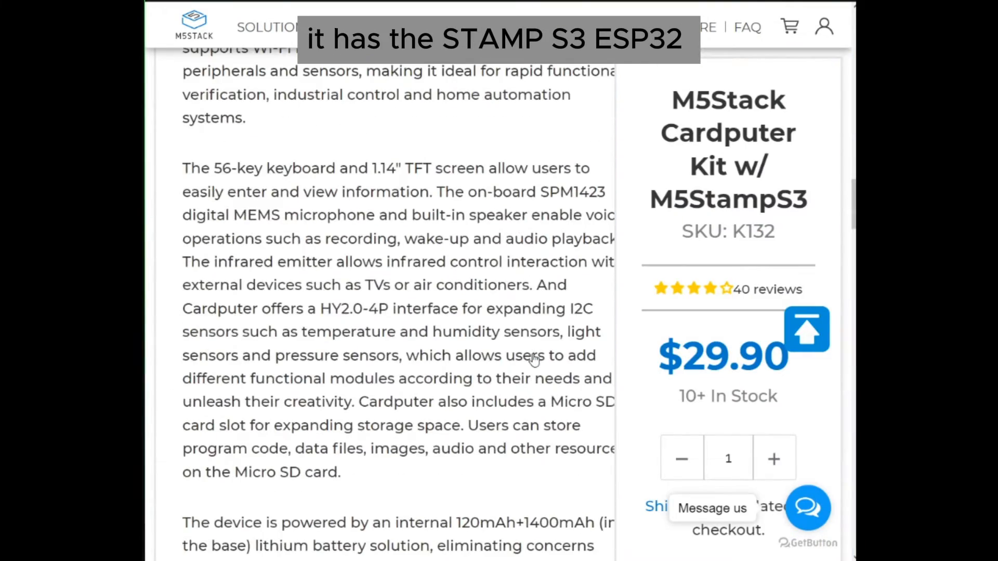
{"action": "scroll", "coordinate": [533, 359], "scroll_direction": "down", "scroll_amount": 10}
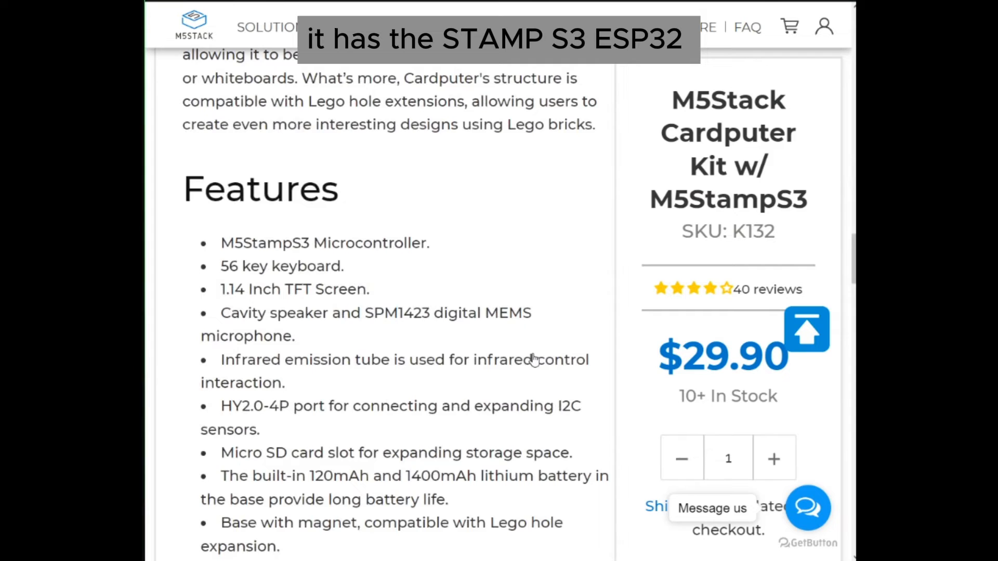
{"action": "scroll", "coordinate": [534, 359], "scroll_direction": "down", "scroll_amount": 1}
- Examine the microcontroller, keyboard and TFT screen entries in the Features list, highlighting each one
{"action": "left_click_drag", "start_coordinate": [220, 182], "coordinate": [440, 193]}
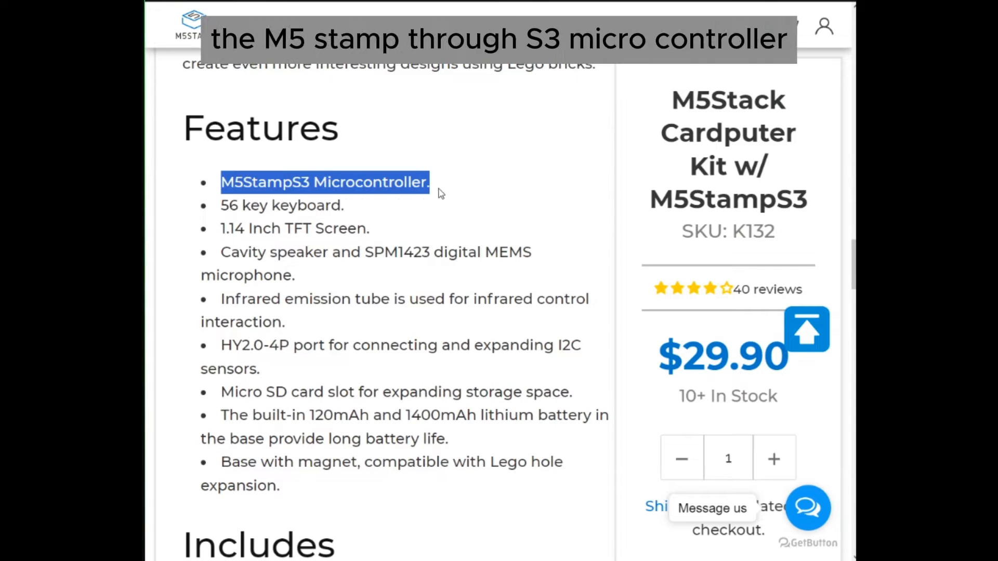
{"action": "left_click", "coordinate": [450, 283]}
{"action": "left_click_drag", "start_coordinate": [221, 203], "coordinate": [387, 229]}
{"action": "left_click", "coordinate": [224, 231]}
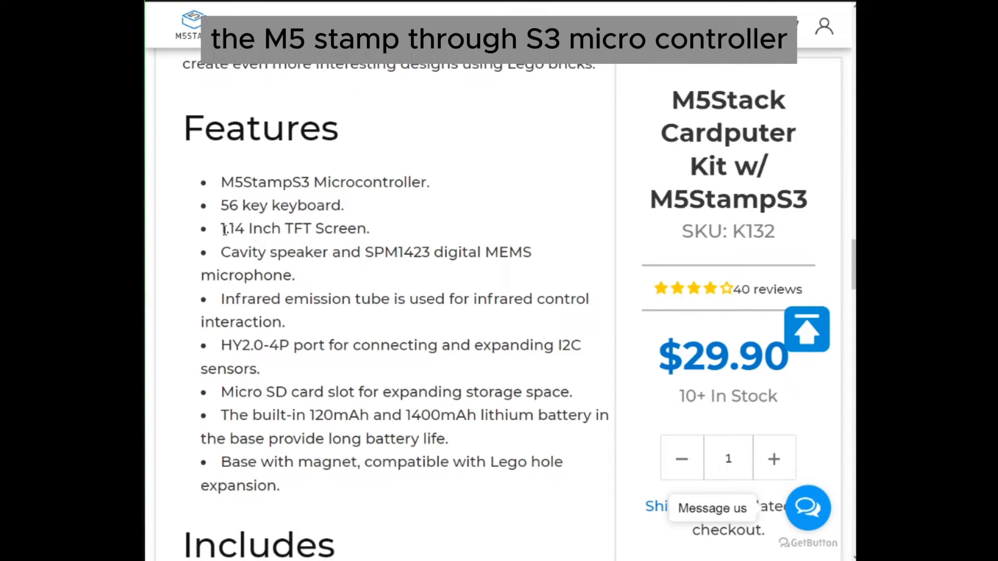
{"action": "left_click_drag", "start_coordinate": [225, 231], "coordinate": [372, 254]}
{"action": "left_click", "coordinate": [304, 288]}
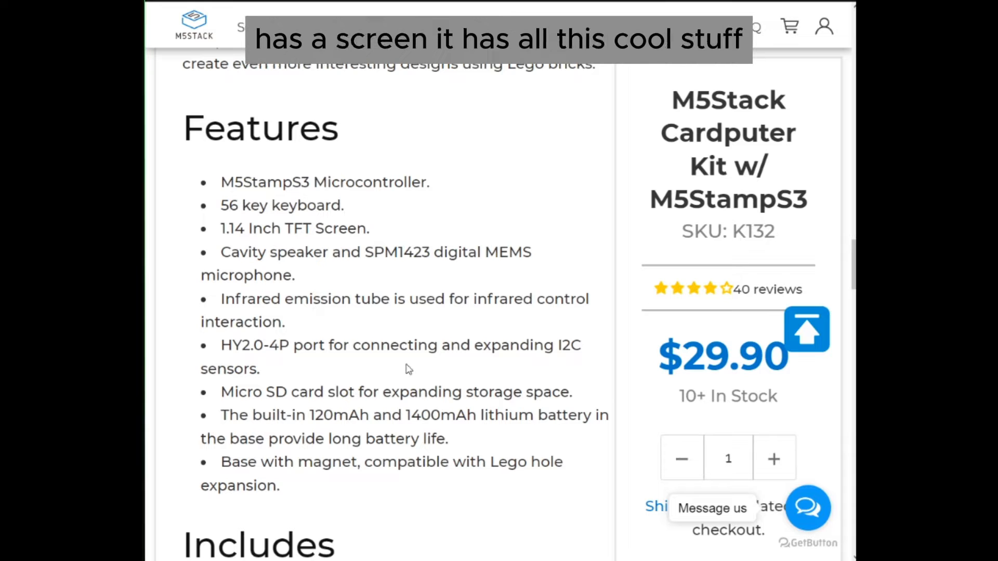
{"action": "scroll", "coordinate": [406, 371], "scroll_direction": "down", "scroll_amount": 3}
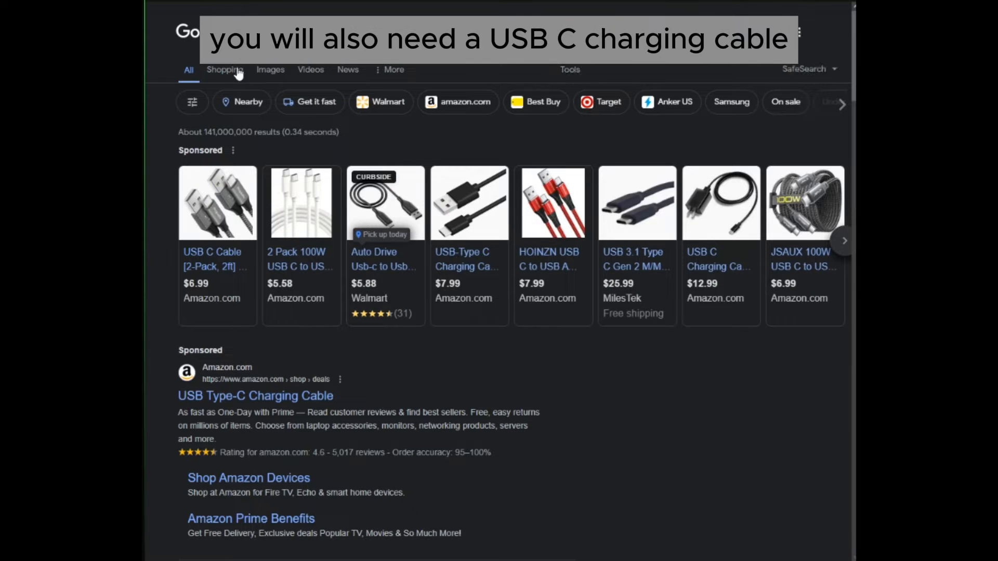
- Browse the image results for USB-C cables and pick the white cable pictured in the second row
{"action": "left_click", "coordinate": [278, 72]}
{"action": "scroll", "coordinate": [568, 368], "scroll_direction": "down", "scroll_amount": 5}
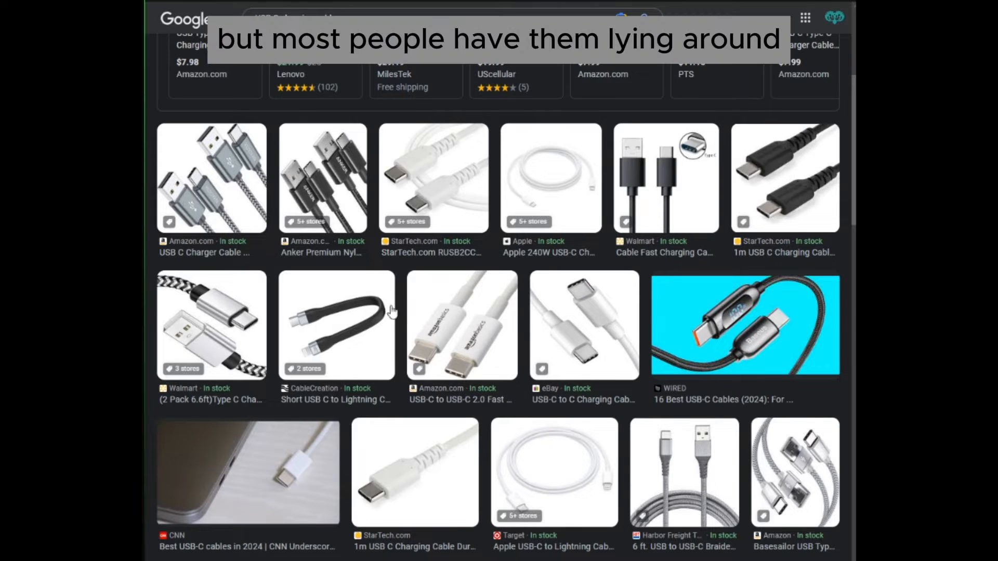
{"action": "left_click", "coordinate": [431, 329]}
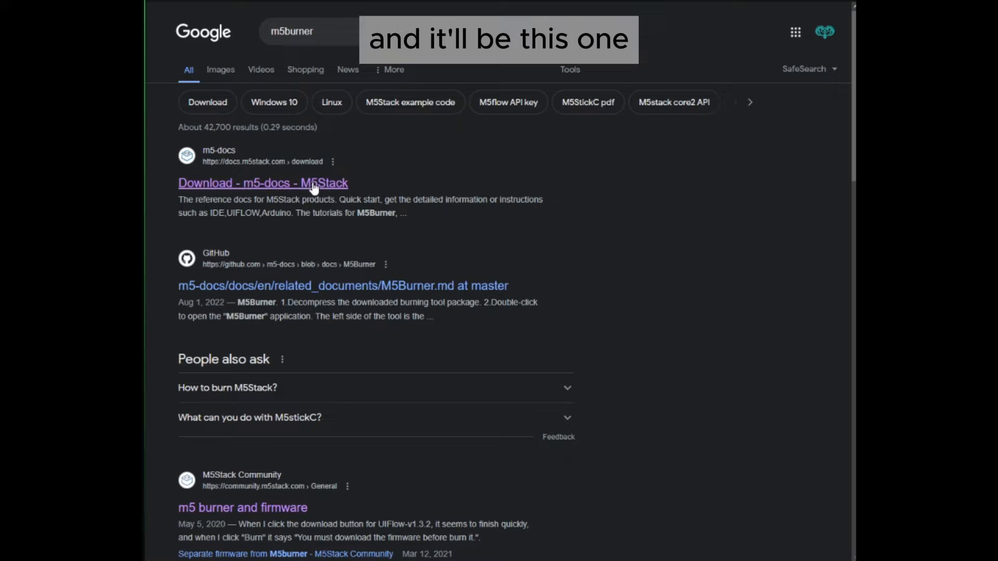
- Open the M5Stack docs Download page from the search results and find the M5Burner versions under UIFlow Firmware Burning Tool
{"action": "left_click_drag", "start_coordinate": [203, 162], "coordinate": [313, 163]}
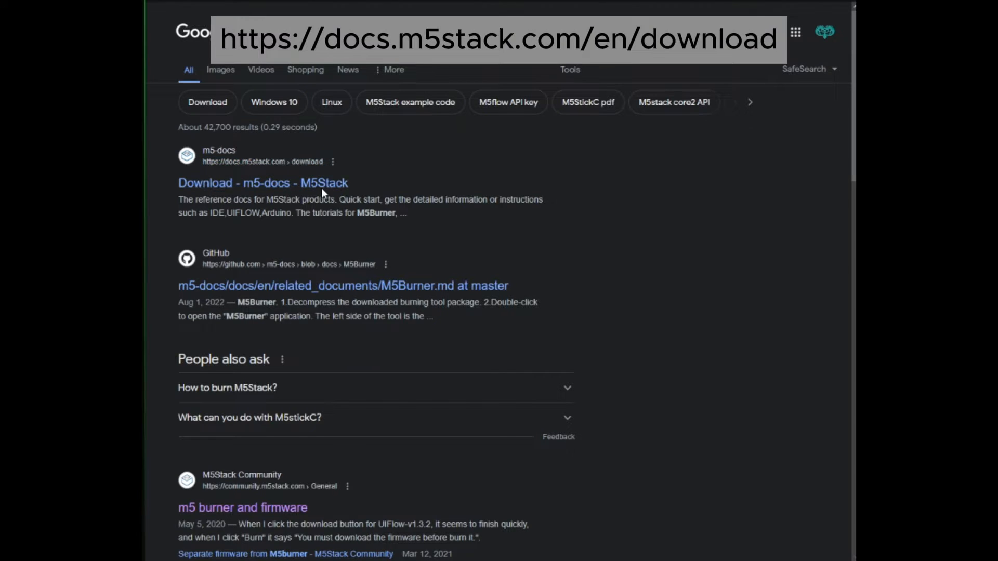
{"action": "left_click", "coordinate": [322, 186]}
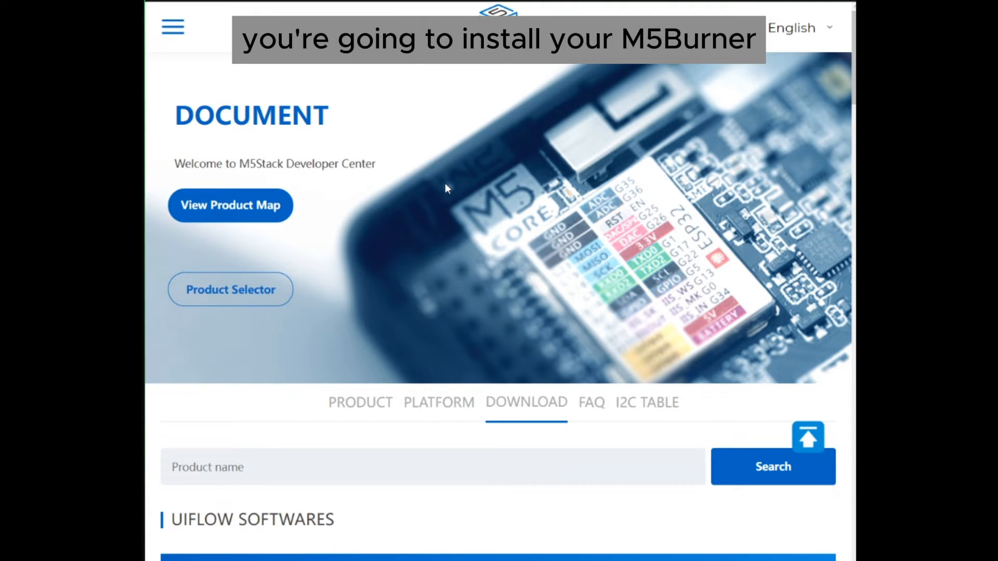
{"action": "scroll", "coordinate": [445, 334], "scroll_direction": "down", "scroll_amount": 8}
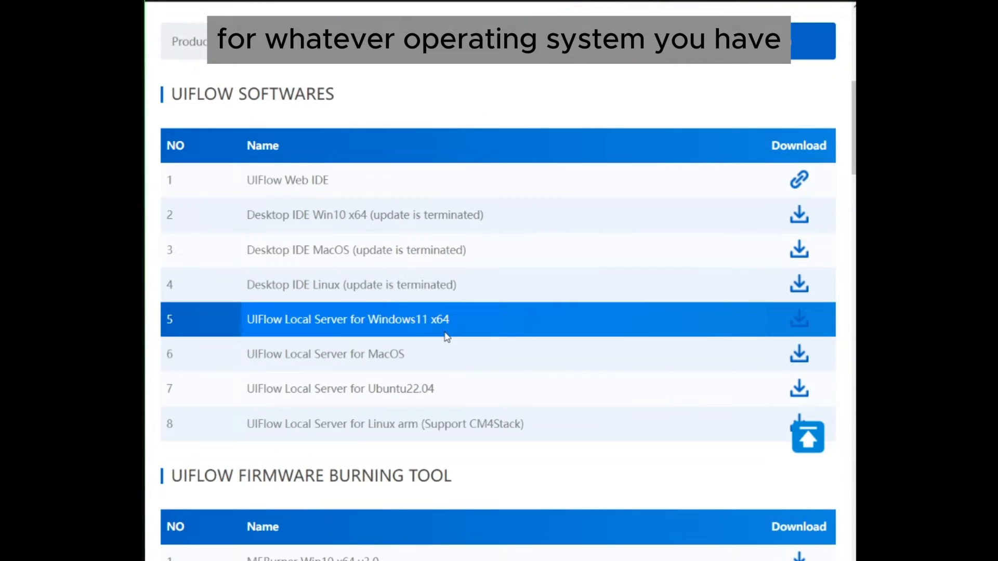
{"action": "scroll", "coordinate": [446, 337], "scroll_direction": "down", "scroll_amount": 7}
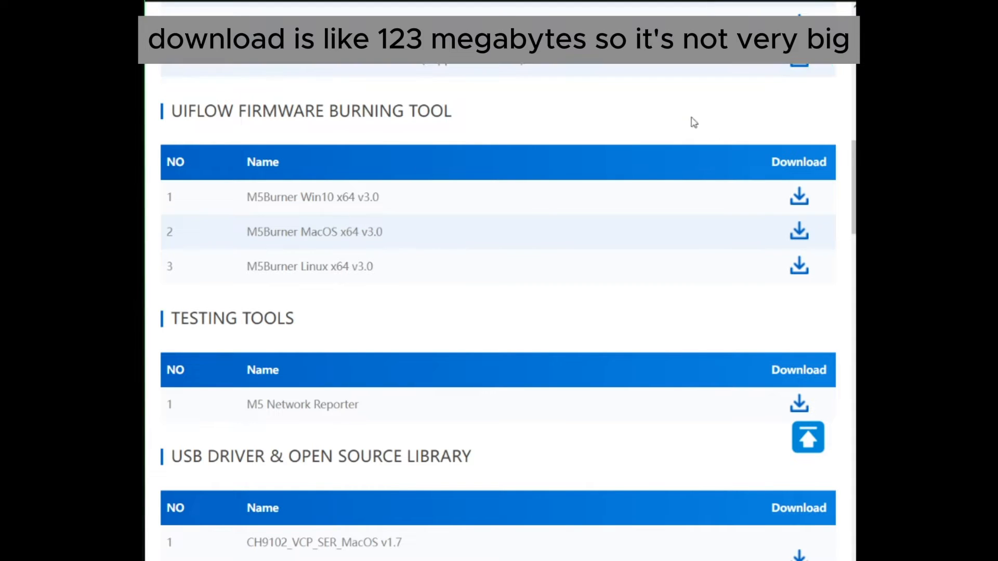
{"action": "scroll", "coordinate": [648, 183], "scroll_direction": "up", "scroll_amount": 10}
{"action": "scroll", "coordinate": [643, 194], "scroll_direction": "up", "scroll_amount": 3}
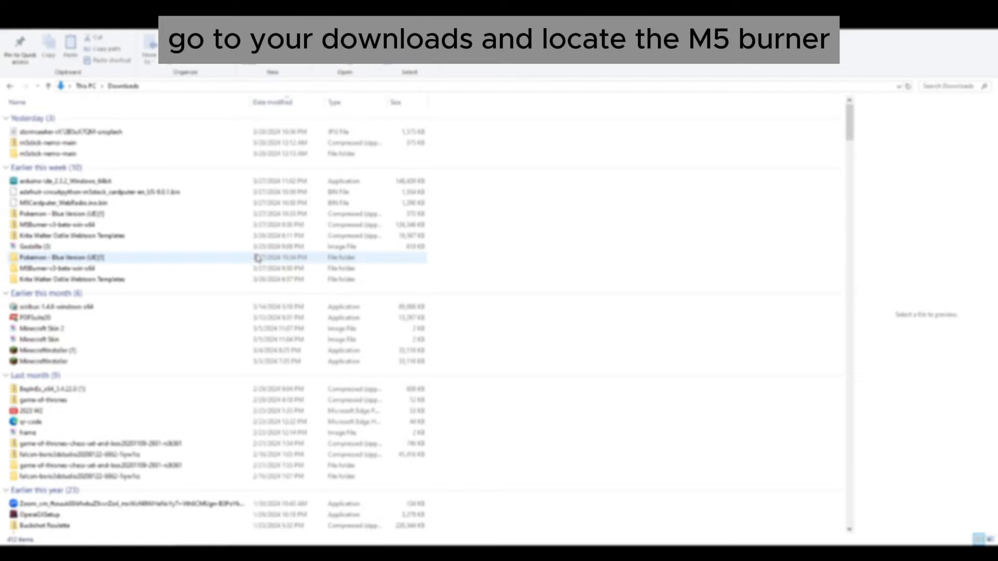
- Extract the M5Burner-v3-beta-win-x64 archive in Downloads and launch the M5Burner application from the extracted folder
{"action": "right_click", "coordinate": [83, 223]}
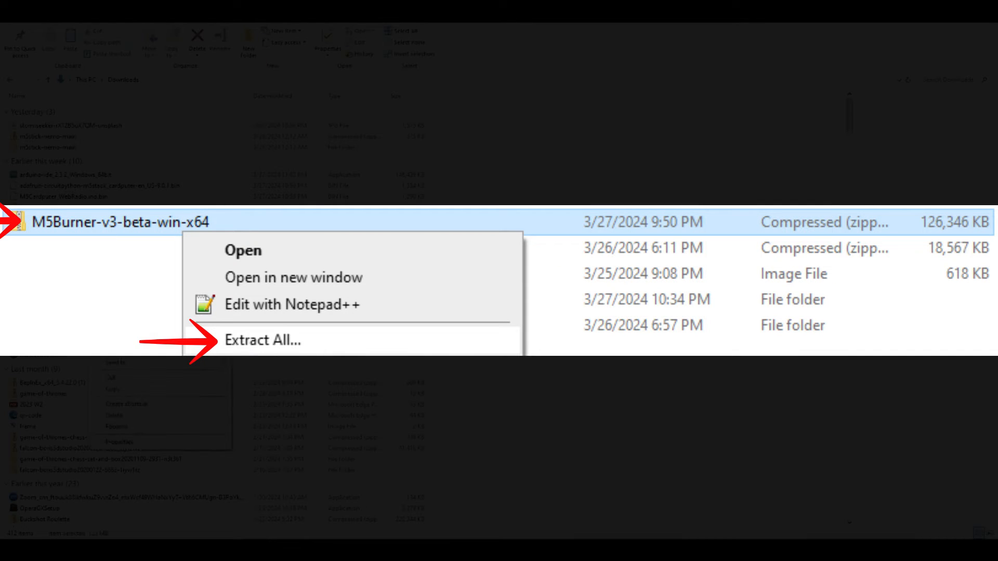
{"action": "left_click", "coordinate": [124, 275]}
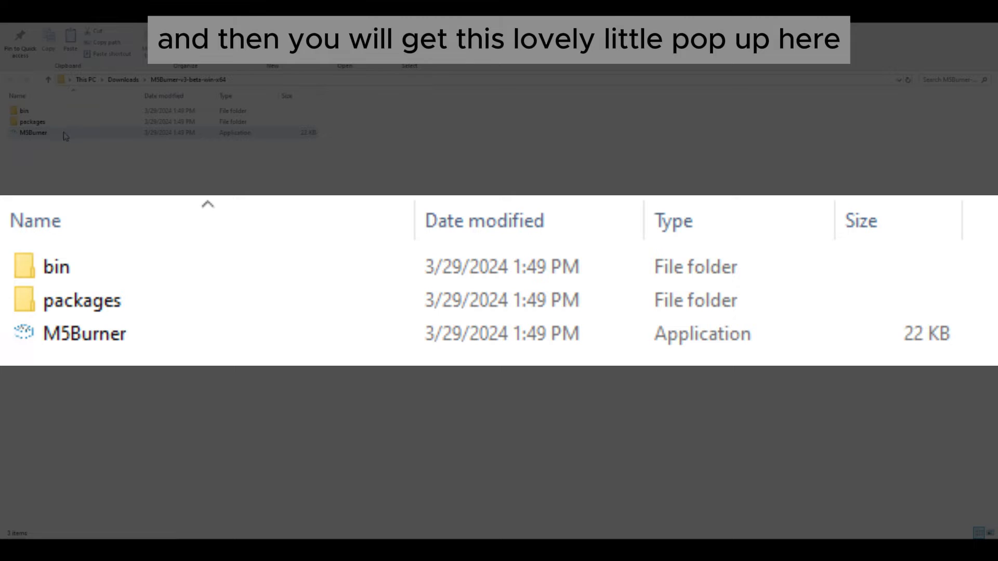
{"action": "double_click", "coordinate": [65, 134]}
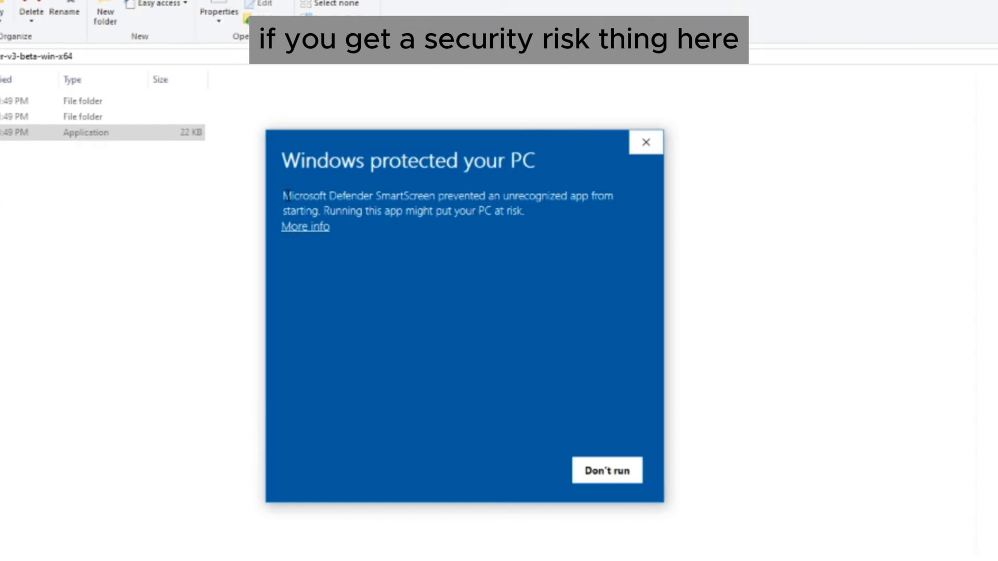
- Allow the unrecognized M5Burner app to run despite the SmartScreen block and maximize its window
{"action": "left_click_drag", "start_coordinate": [288, 194], "coordinate": [545, 222]}
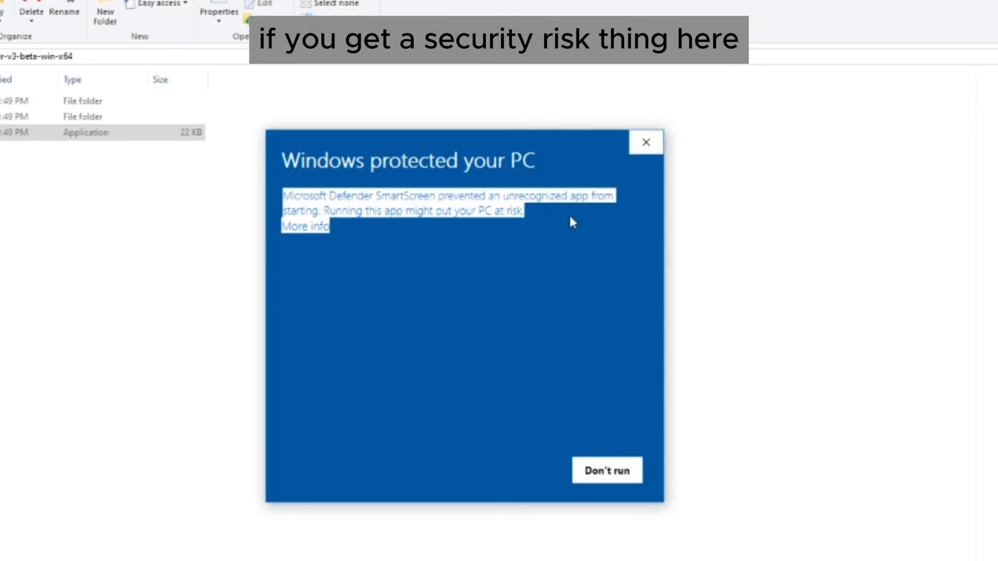
{"action": "left_click", "coordinate": [302, 216]}
{"action": "left_click", "coordinate": [305, 226]}
{"action": "left_click", "coordinate": [530, 470]}
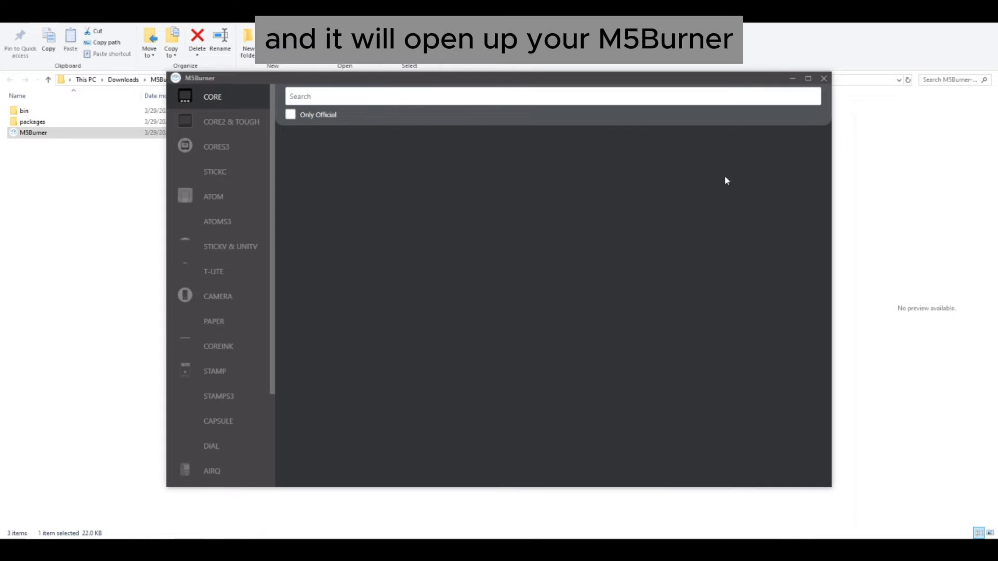
{"action": "left_click", "coordinate": [808, 78]}
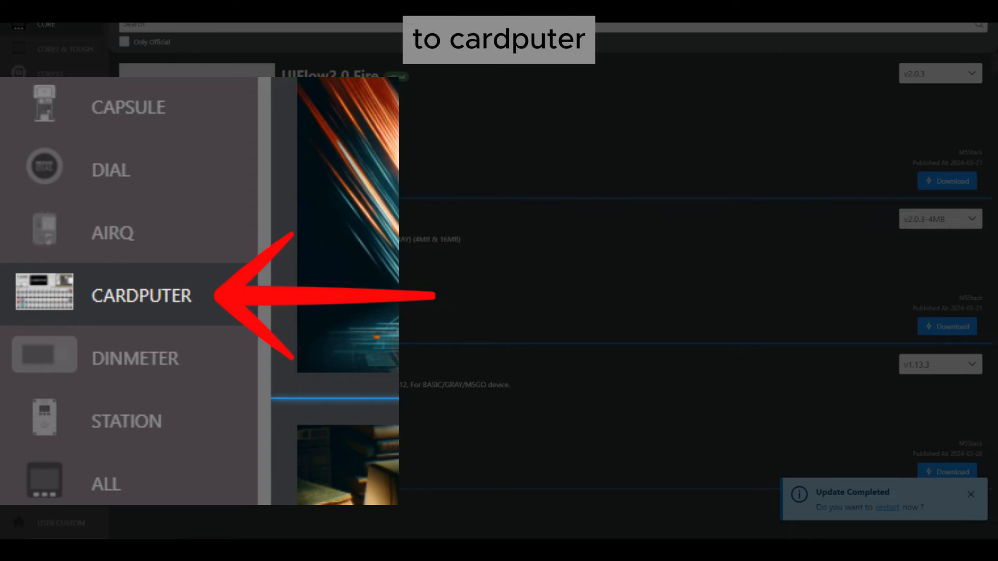
- Show the firmware available for the Cardputer and locate the M5Launcher Cardputer entry
{"action": "left_click", "coordinate": [57, 423]}
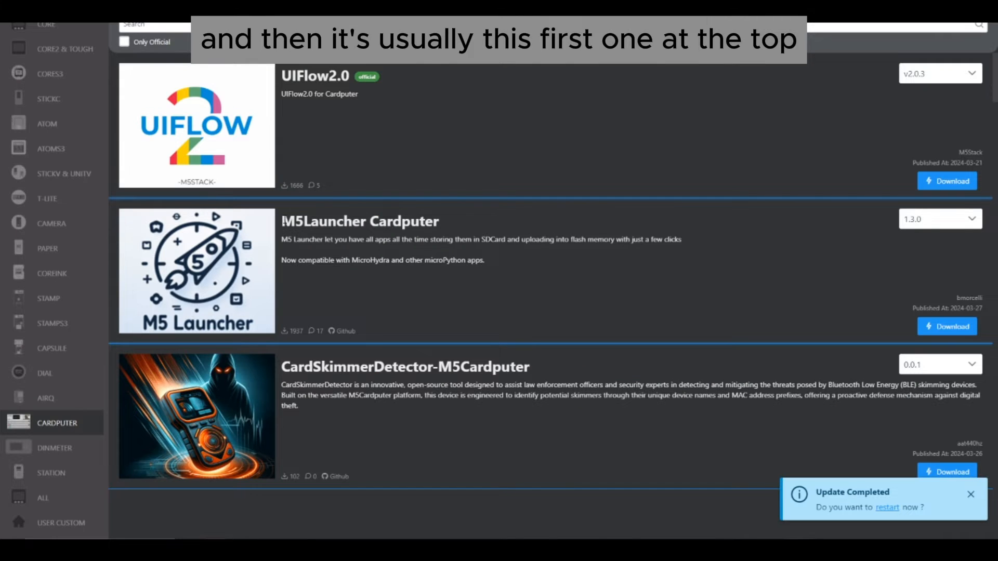
{"action": "left_click_drag", "start_coordinate": [283, 221], "coordinate": [449, 231]}
{"action": "left_click", "coordinate": [477, 237]}
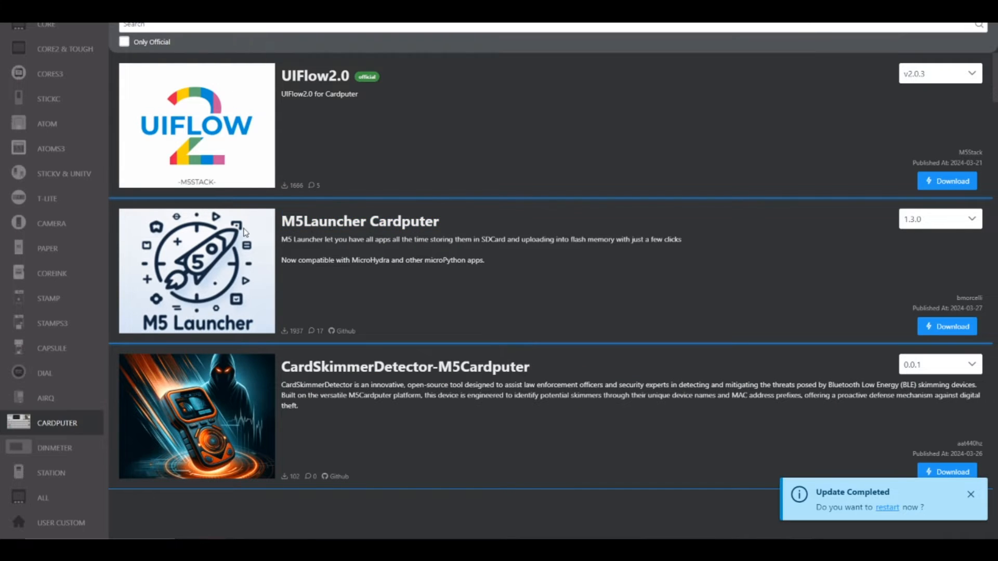
- Search the Cardputer firmware for "m5la" and download M5Launcher Cardputer version 1.3.0
{"action": "left_click", "coordinate": [172, 28]}
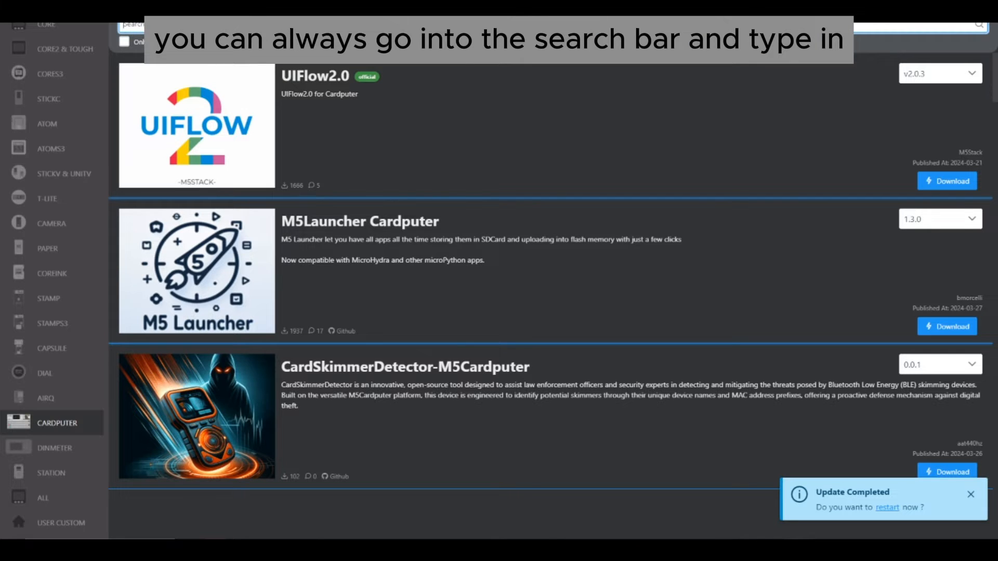
{"action": "type", "text": "m5"}
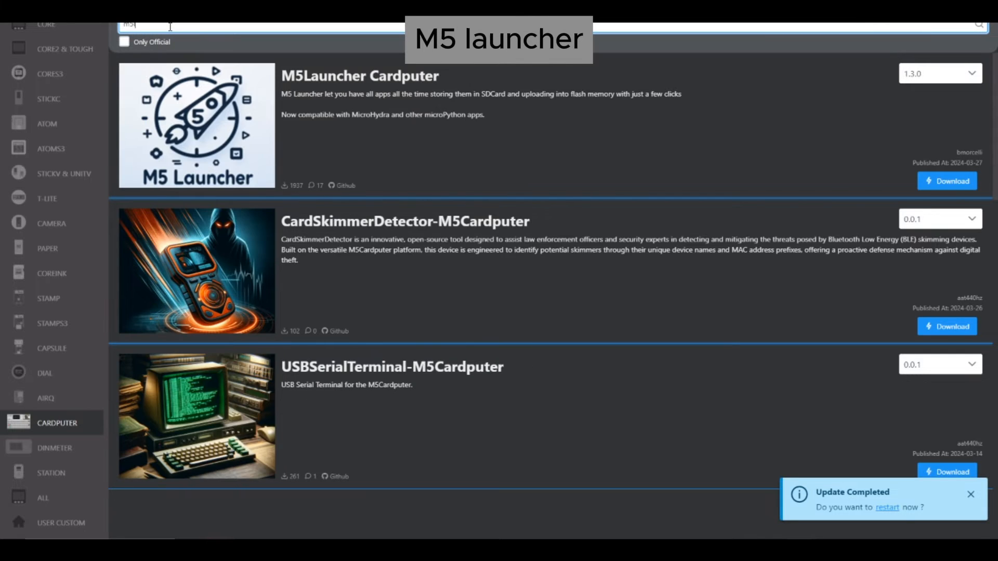
{"action": "type", "text": "la"}
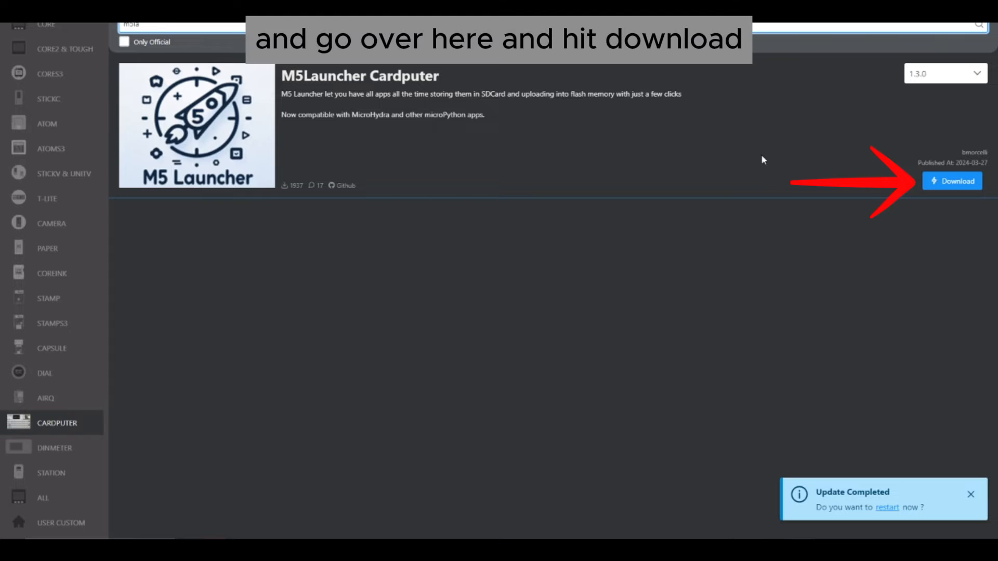
{"action": "left_click", "coordinate": [934, 187]}
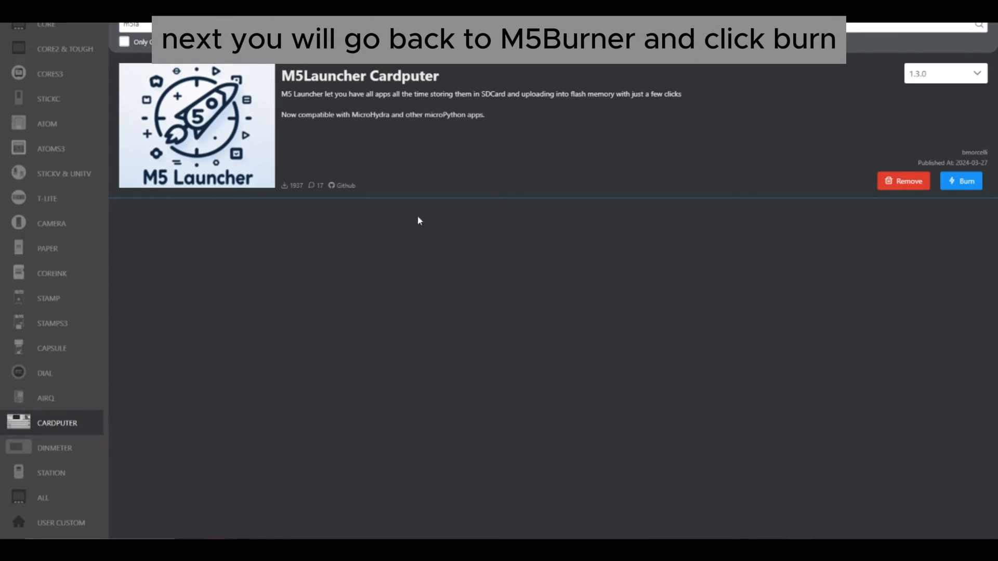
- Open the burn settings for M5Launcher Cardputer, agreeing to continue with unofficial firmware
{"action": "left_click", "coordinate": [958, 184]}
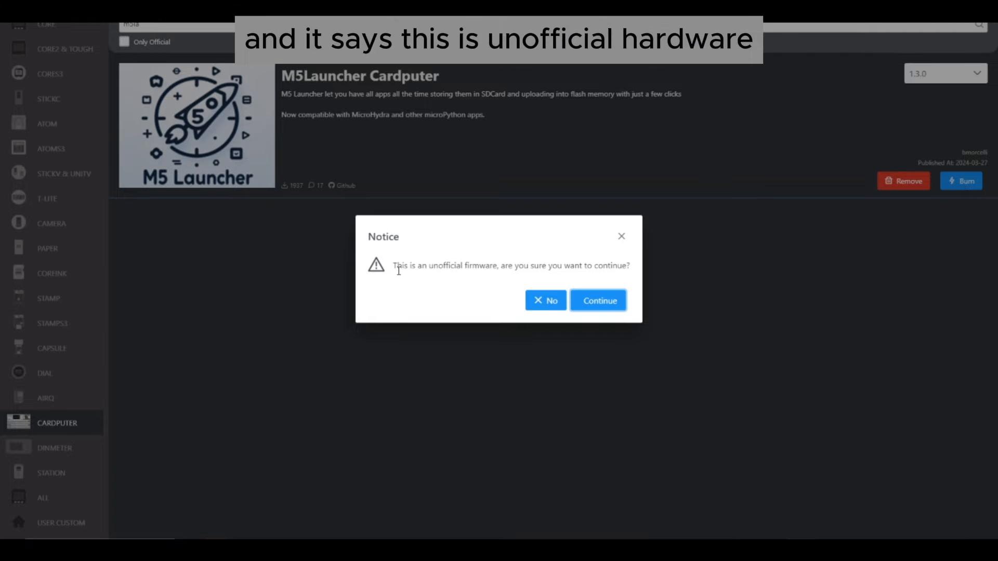
{"action": "left_click_drag", "start_coordinate": [399, 265], "coordinate": [559, 272]}
{"action": "left_click", "coordinate": [613, 307]}
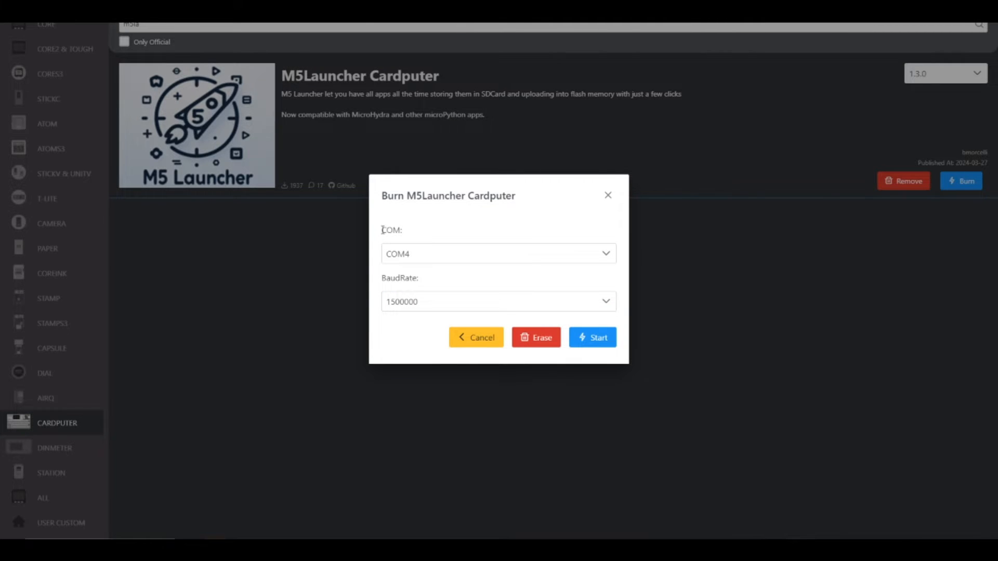
- Select COM4 as the COM port in the burn settings and close the dialog without burning
{"action": "left_click_drag", "start_coordinate": [382, 230], "coordinate": [407, 233]}
{"action": "left_click", "coordinate": [400, 230]}
{"action": "left_click", "coordinate": [387, 230]}
{"action": "left_click", "coordinate": [408, 234]}
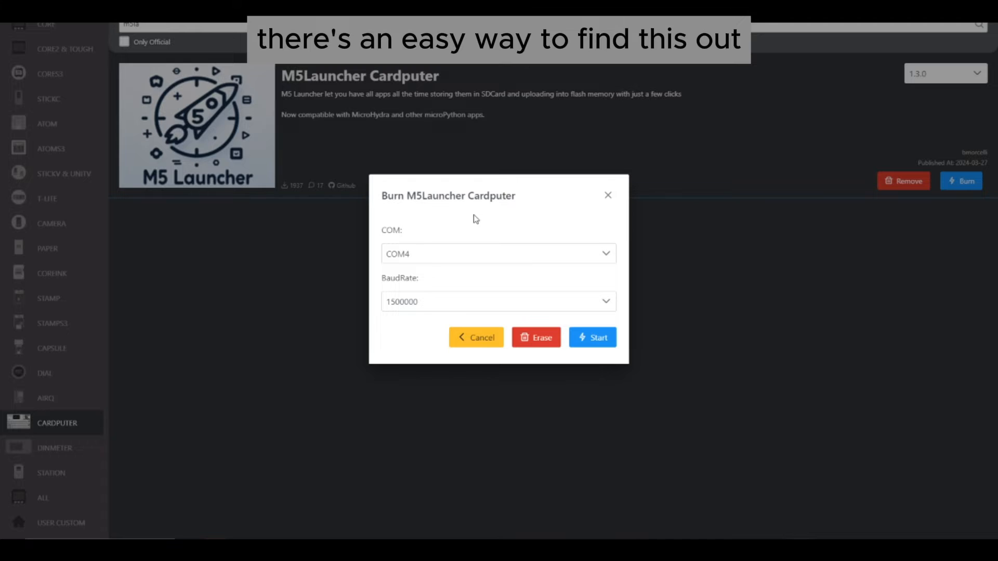
{"action": "left_click", "coordinate": [606, 254]}
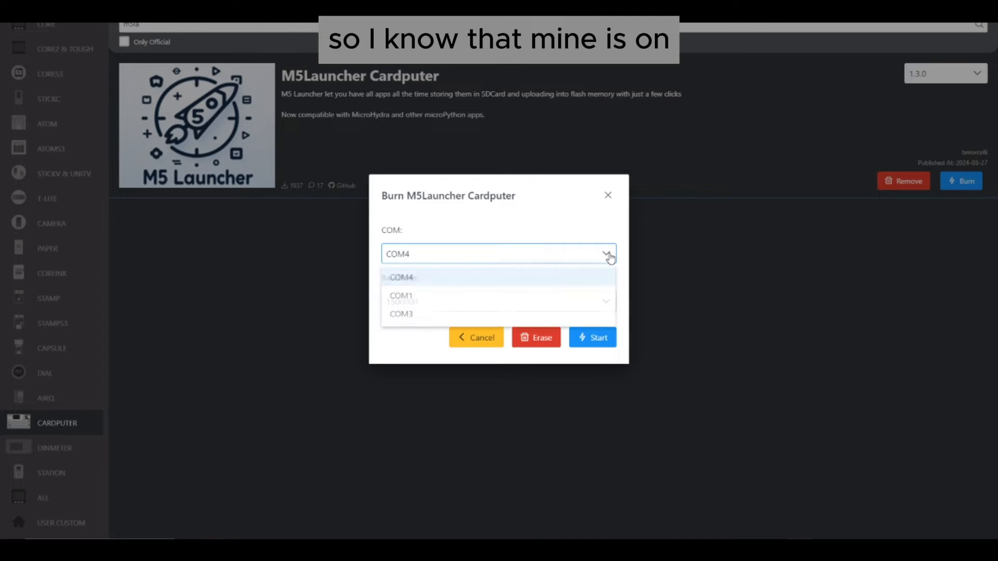
{"action": "left_click", "coordinate": [415, 286]}
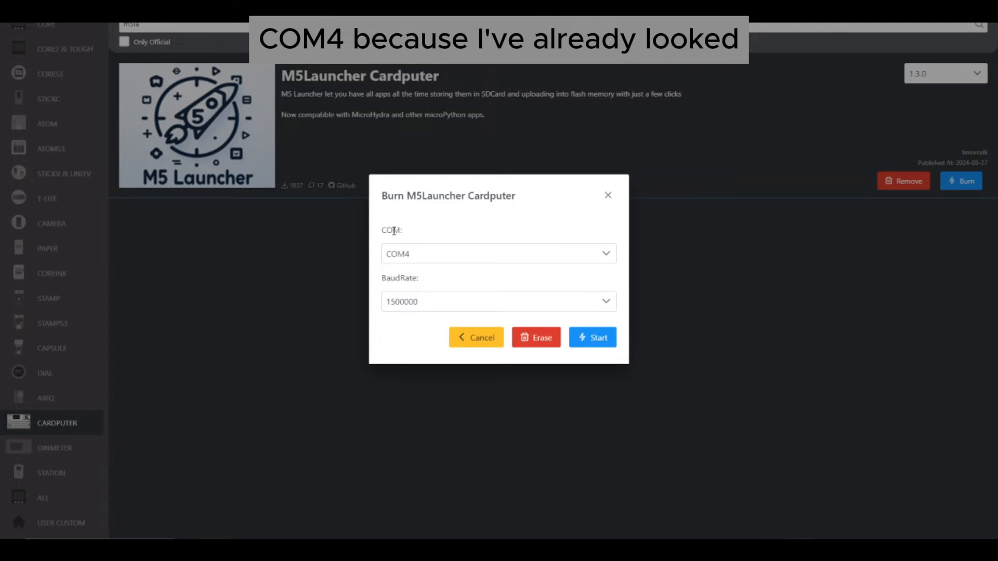
{"action": "left_click", "coordinate": [607, 196]}
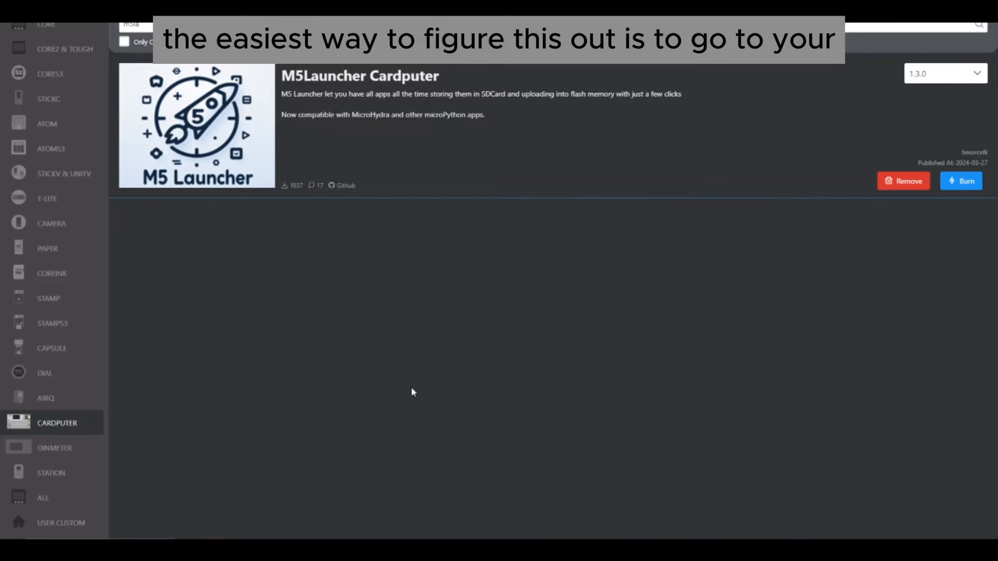
- Open Device Manager and expand Ports (COM & LPT) to identify which COM port the Cardputer uses
{"action": "key", "text": "super"}
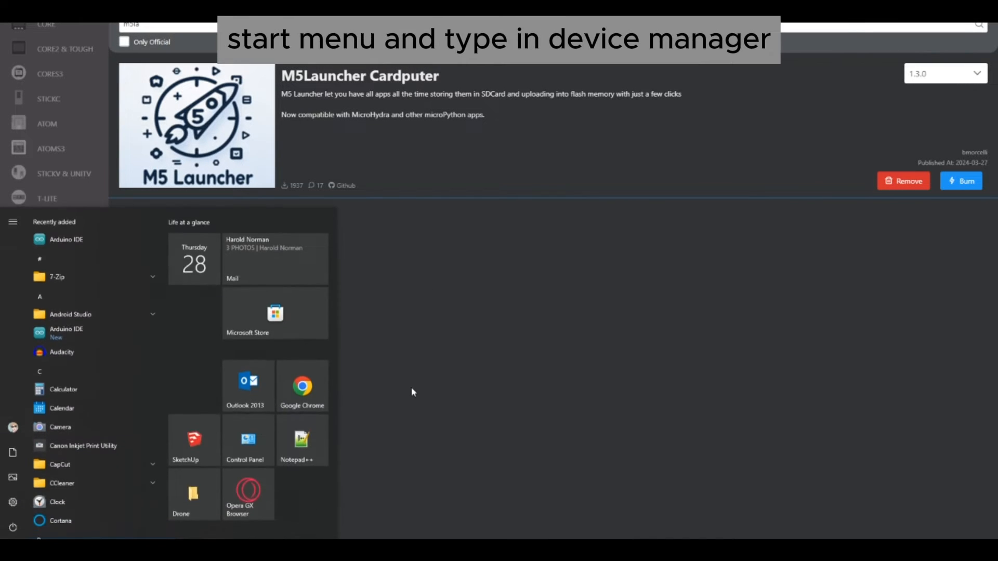
{"action": "type", "text": "device manager"}
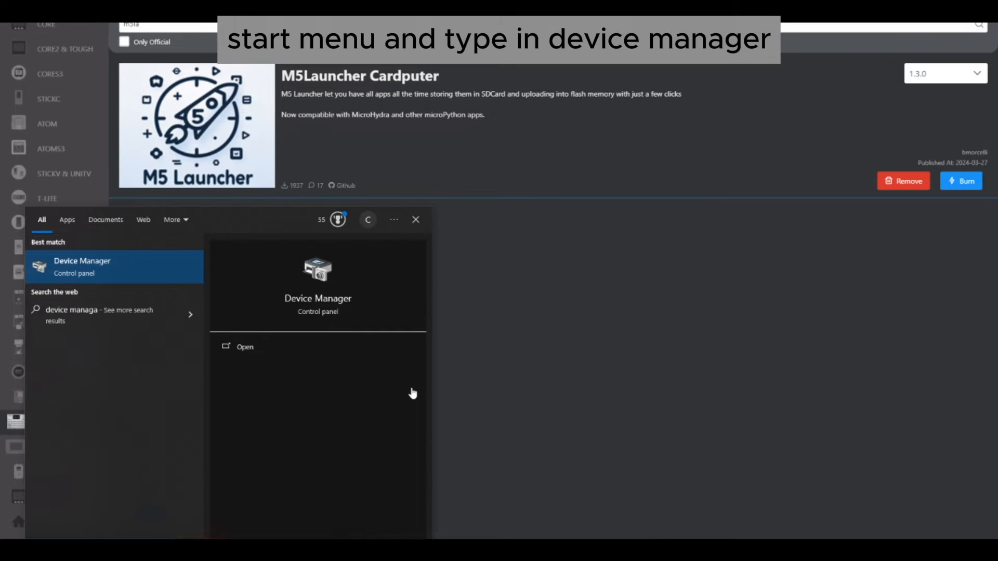
{"action": "key", "text": "Return"}
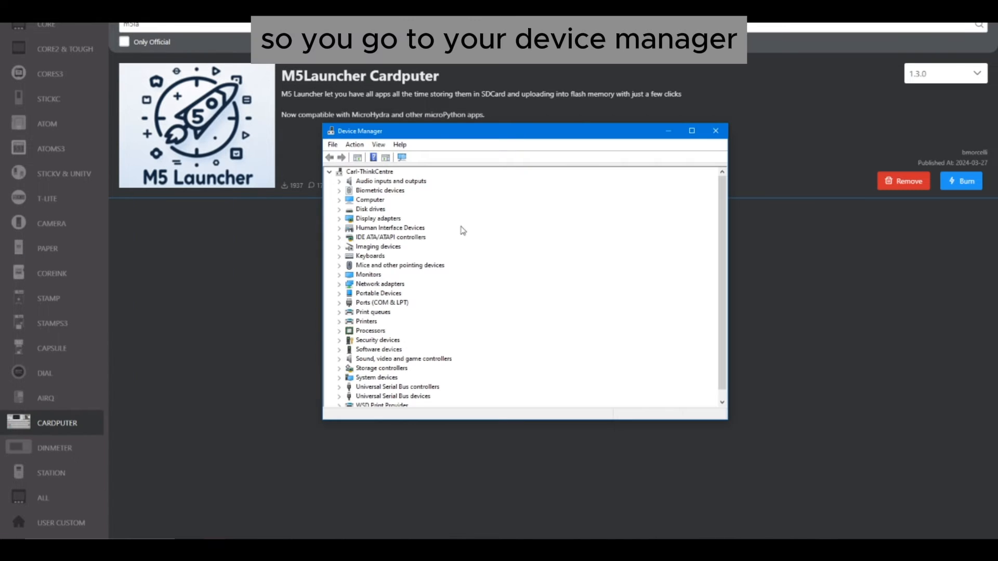
{"action": "left_click", "coordinate": [339, 303]}
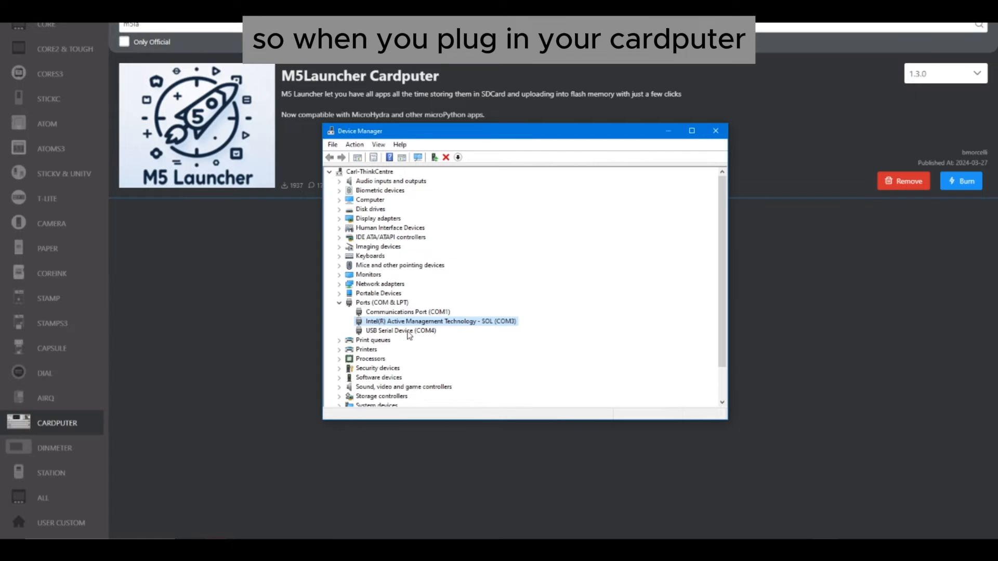
{"action": "left_click", "coordinate": [408, 332]}
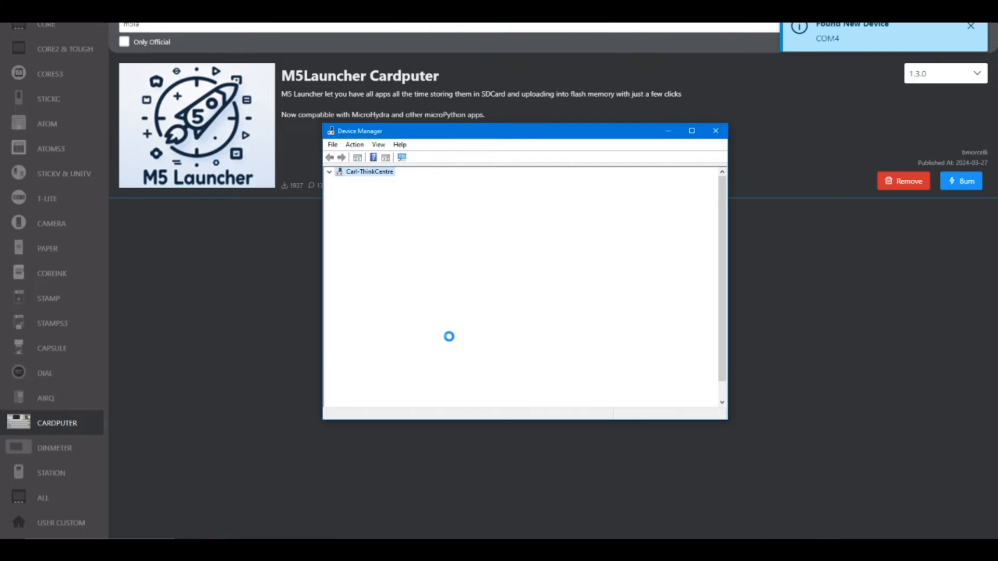
{"action": "left_click", "coordinate": [426, 330]}
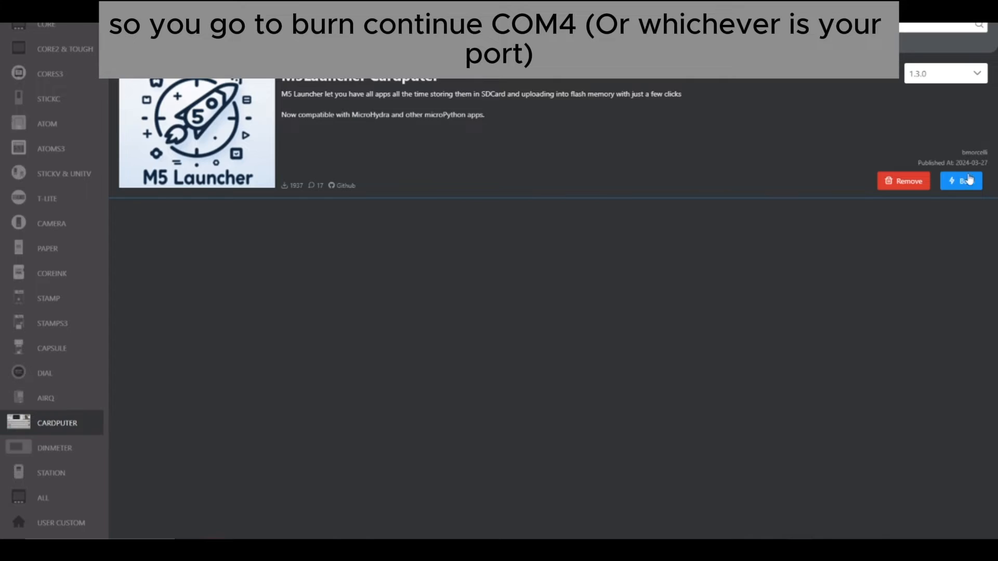
- Reopen the burn settings for M5Launcher Cardputer, agreeing to continue with unofficial firmware, and select COM4 as the port
{"action": "left_click", "coordinate": [960, 181]}
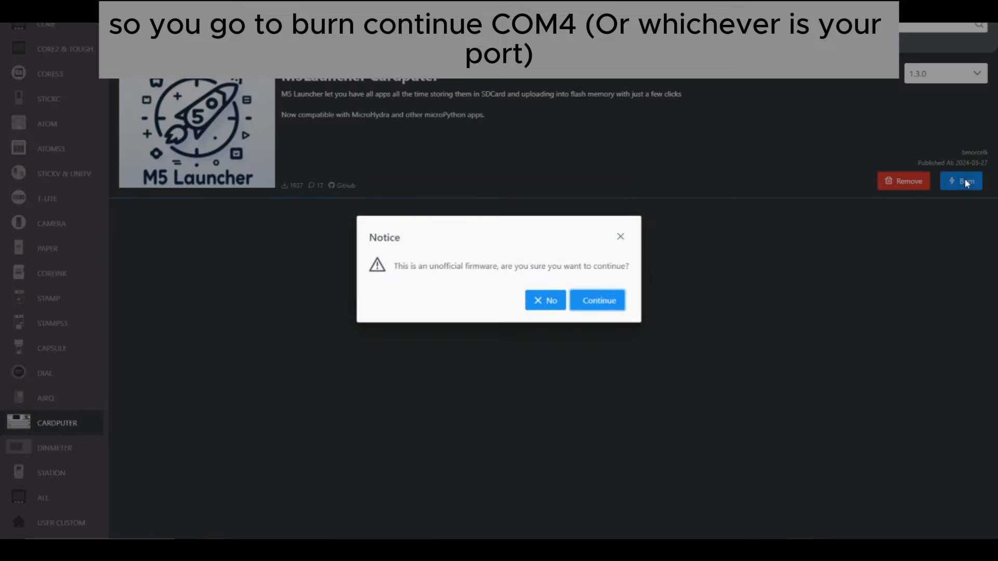
{"action": "left_click", "coordinate": [600, 302]}
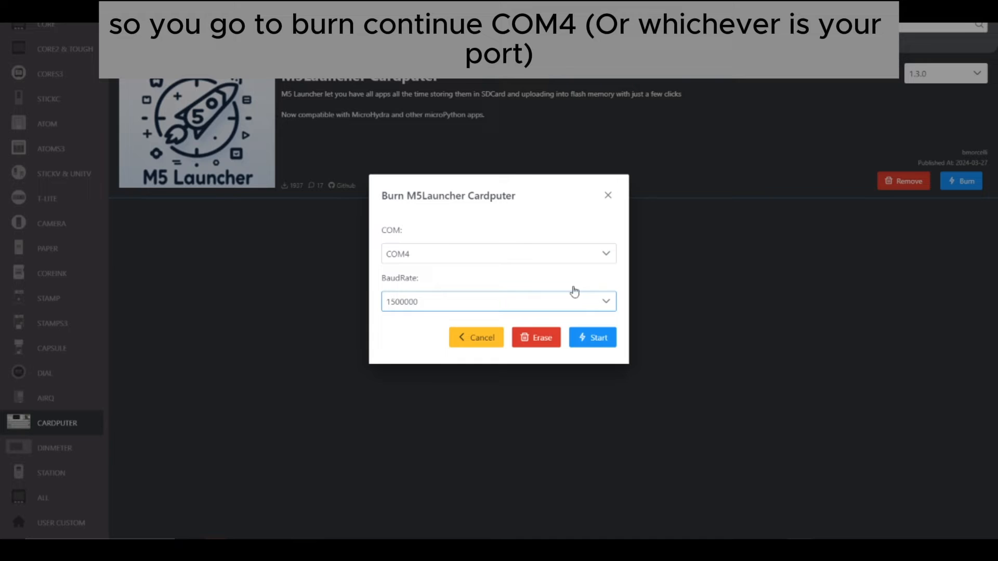
{"action": "left_click", "coordinate": [457, 258]}
{"action": "left_click", "coordinate": [442, 276]}
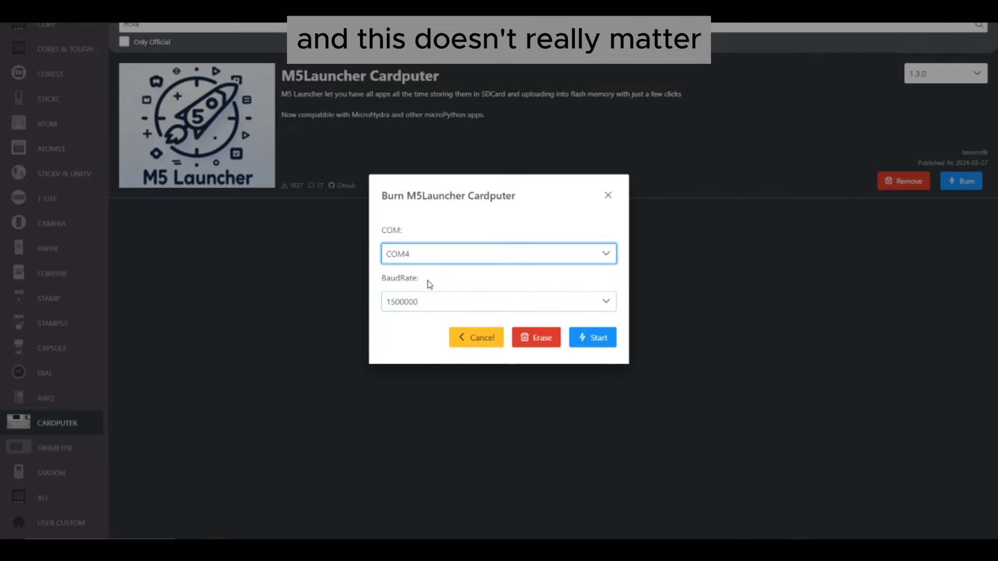
- Set the baud rate to 921600 and start burning M5Launcher onto the Cardputer
{"action": "left_click", "coordinate": [419, 306]}
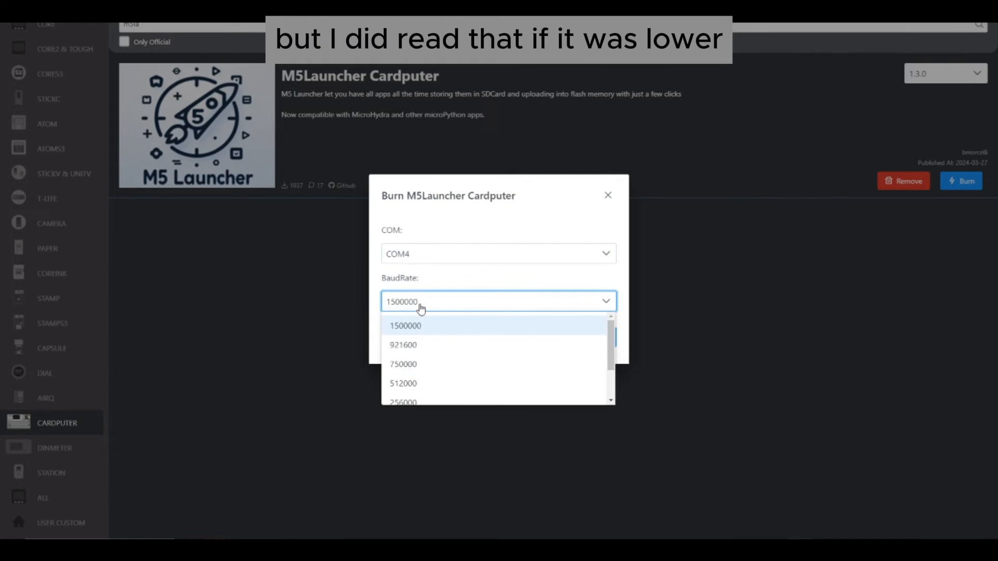
{"action": "left_click", "coordinate": [432, 348]}
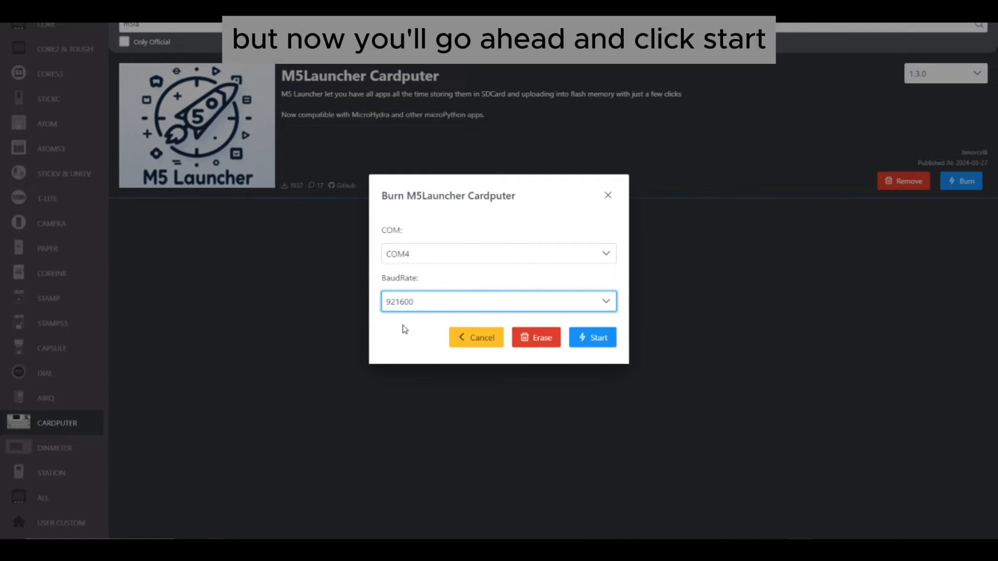
{"action": "left_click", "coordinate": [598, 347]}
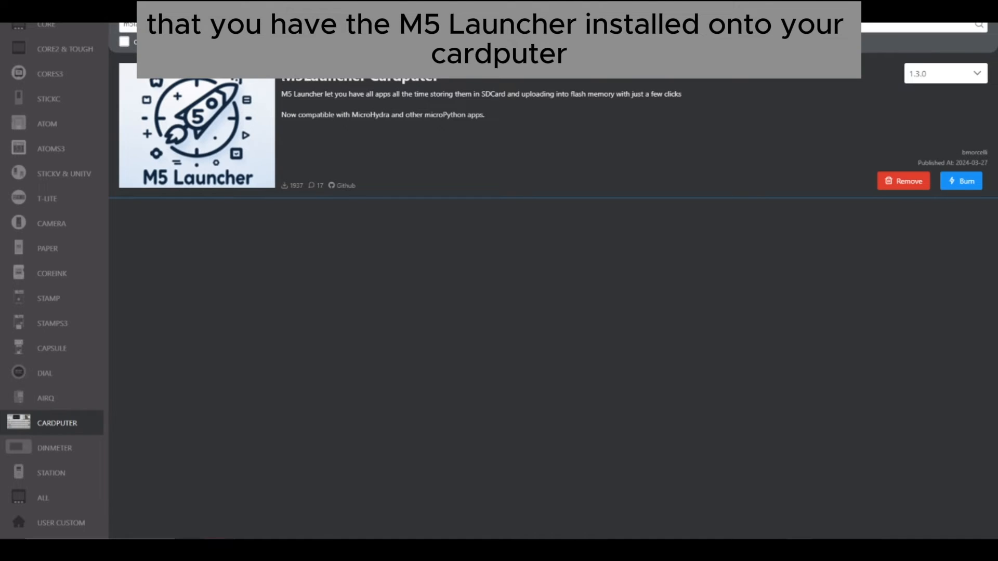
{"action": "mouse_move", "coordinate": [281, 78]}
{"action": "left_mouse_down"}
{"action": "mouse_move", "coordinate": [436, 78]}
{"action": "mouse_move", "coordinate": [282, 77]}
{"action": "left_mouse_up"}
{"action": "left_click", "coordinate": [469, 80]}
{"action": "left_click", "coordinate": [488, 78]}
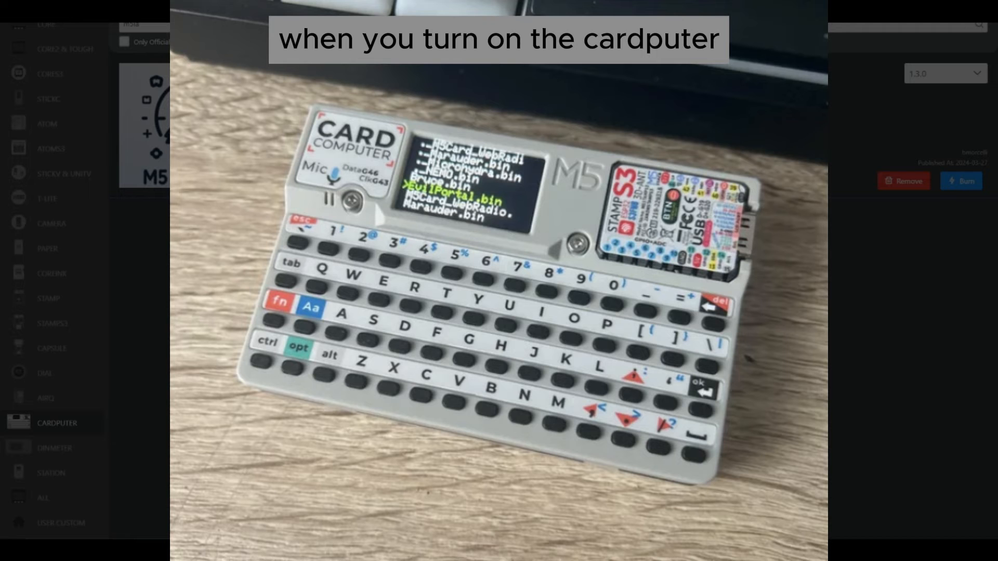
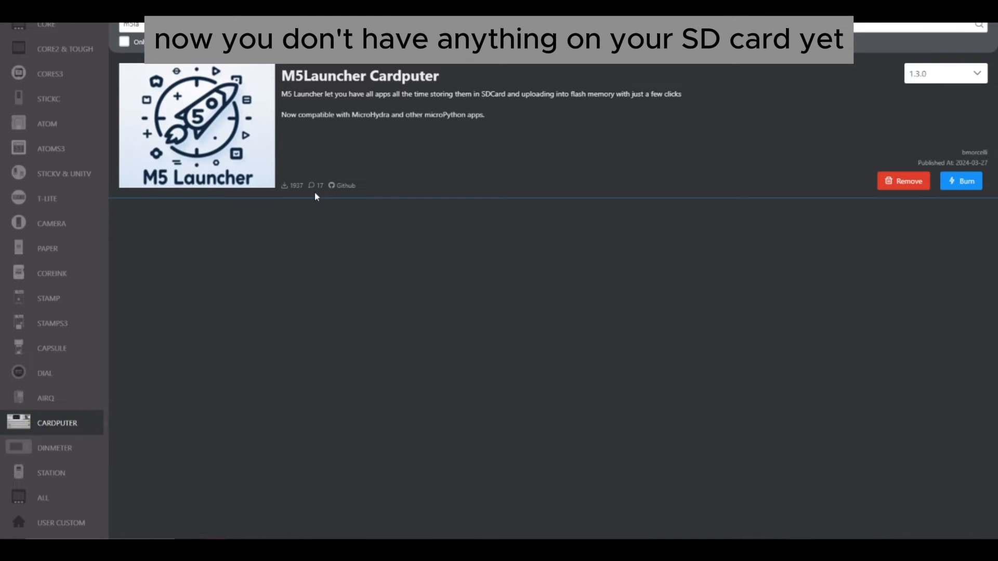
- Search the Cardputer firmware list for radio and download M5Cardputer_WebRadio version Beta 0.0.9
{"action": "double_click", "coordinate": [152, 27]}
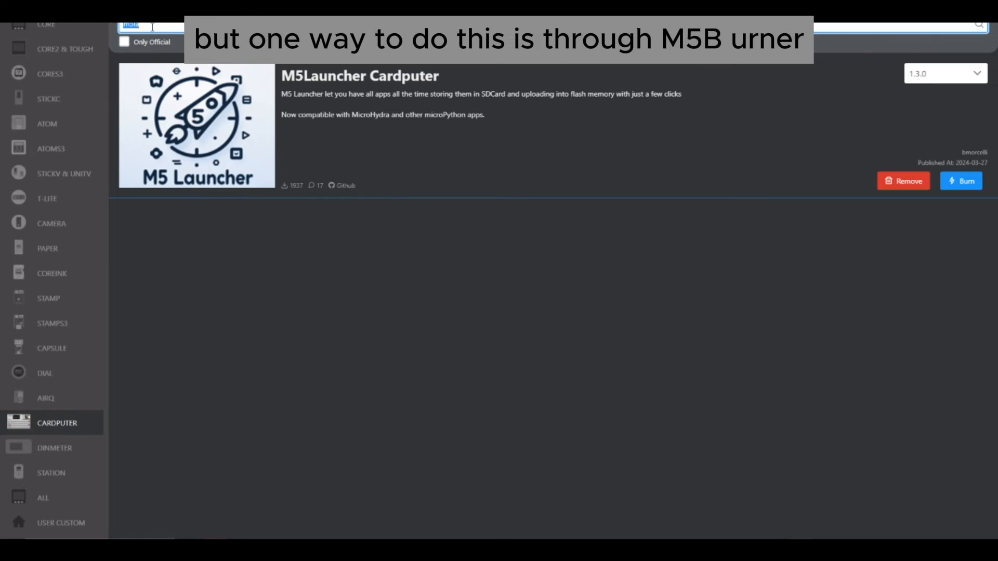
{"action": "key", "text": "BackSpace"}
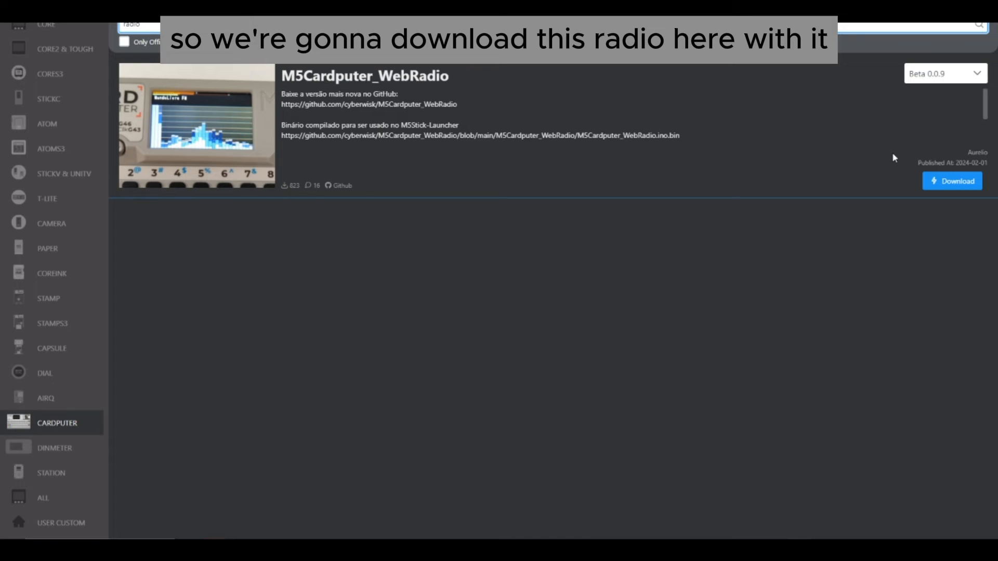
{"action": "left_click", "coordinate": [946, 183]}
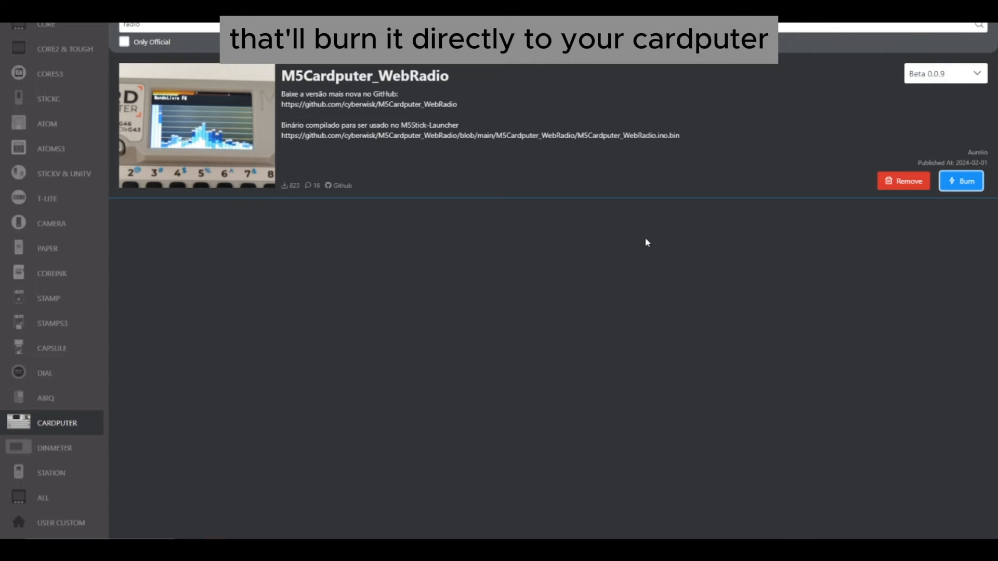
{"action": "double_click", "coordinate": [194, 25]}
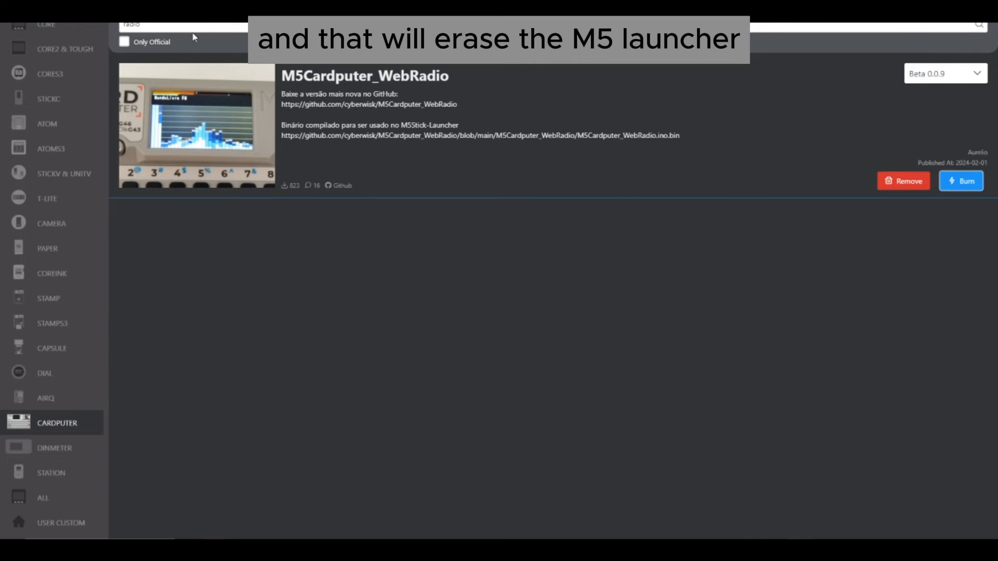
{"action": "key", "text": "BackSpace"}
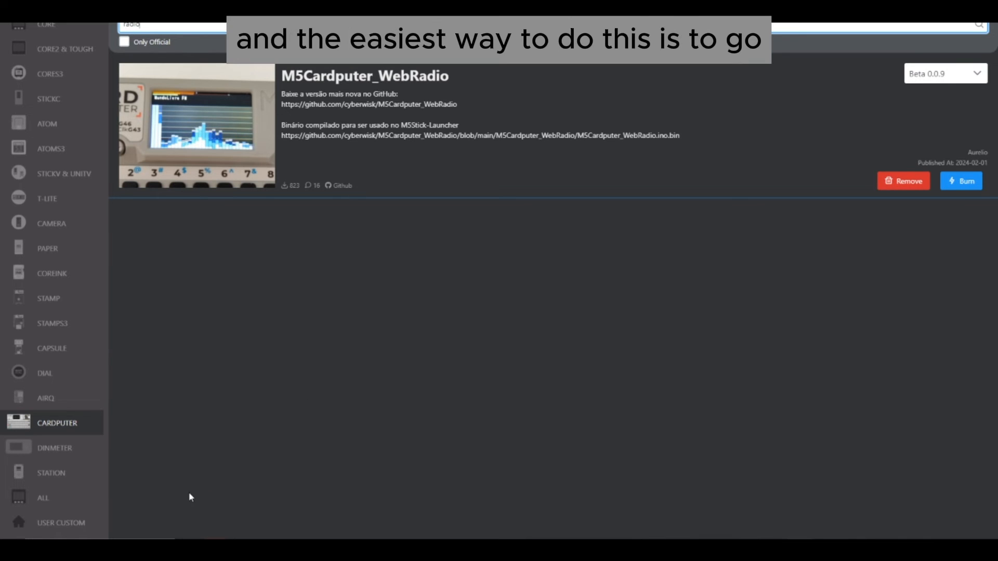
- Switch to File Explorer and open the packages > firmware folder inside M5Burner-v3-beta-win-x64 in Downloads
{"action": "left_click", "coordinate": [214, 550]}
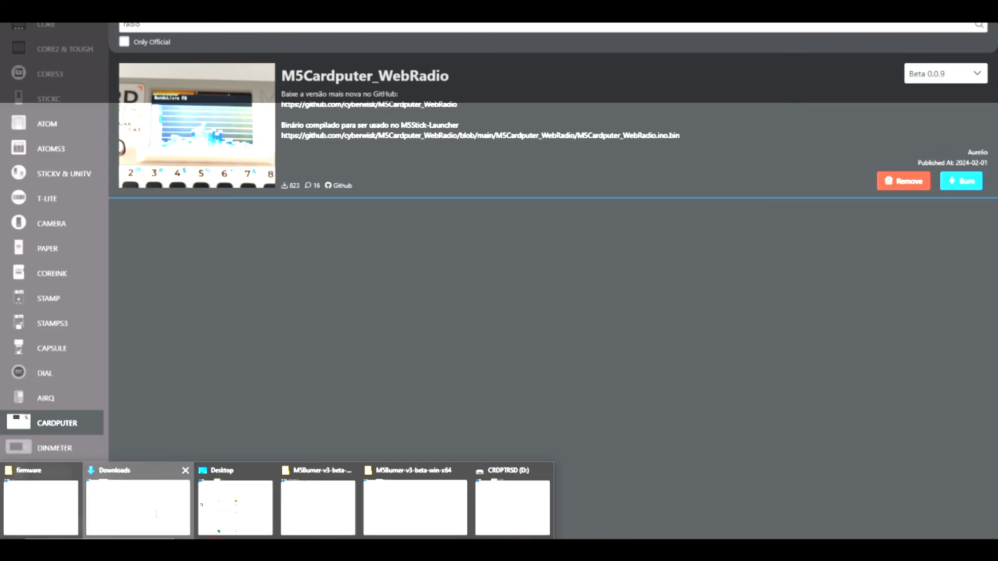
{"action": "left_click", "coordinate": [138, 507]}
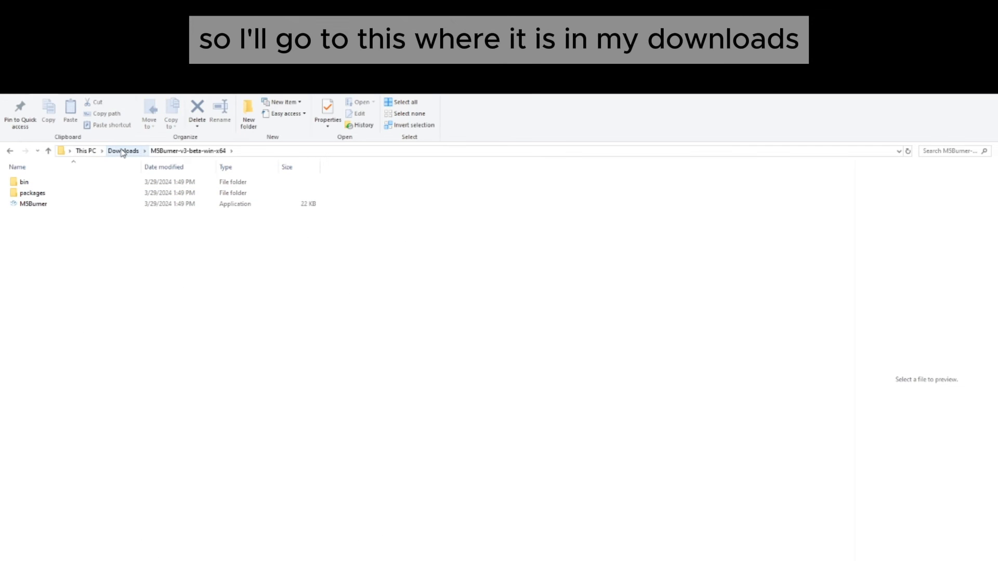
{"action": "double_click", "coordinate": [41, 193]}
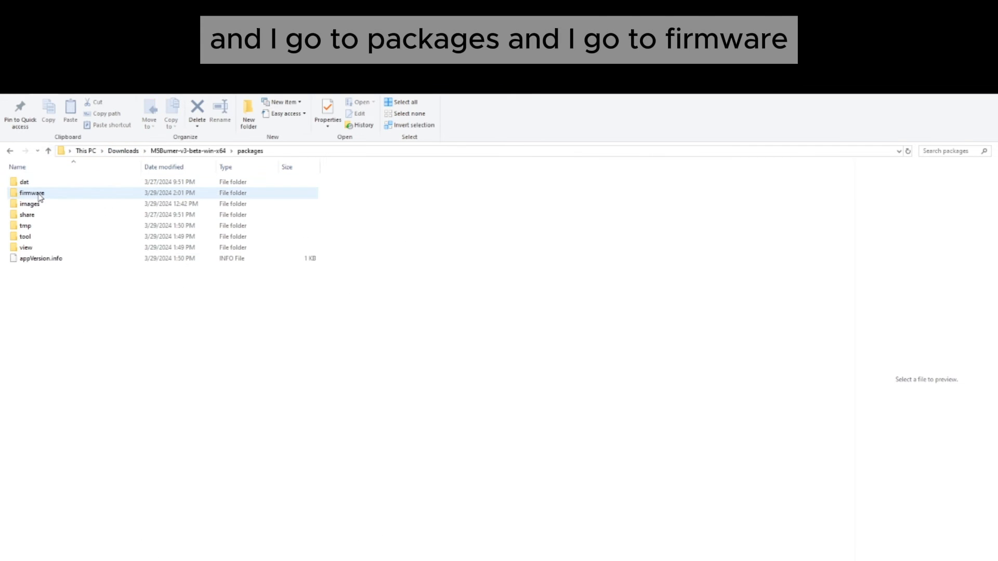
{"action": "double_click", "coordinate": [33, 193]}
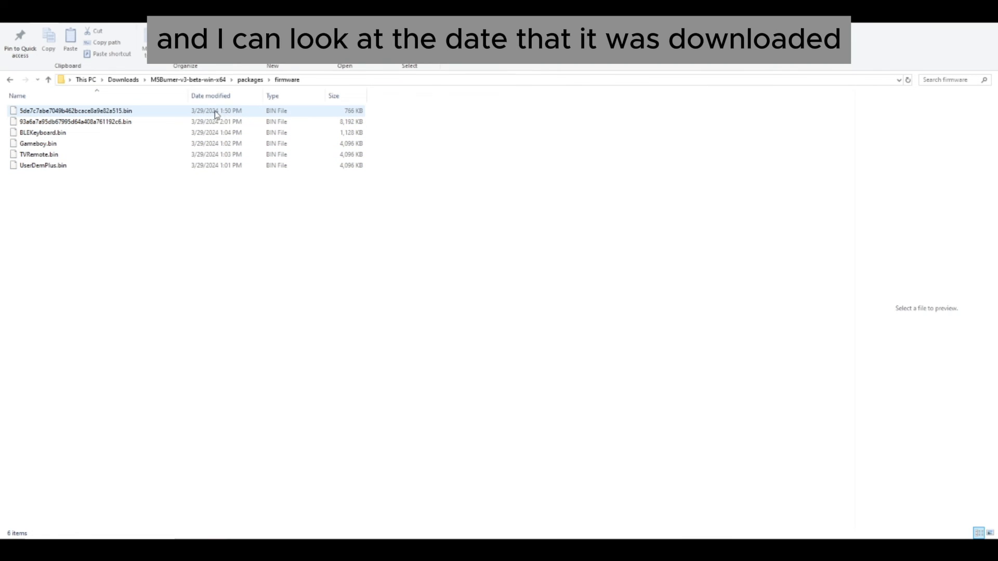
- Rename the most recently downloaded firmware file, the one dated 2:01 PM, to Radio.bin
{"action": "left_click", "coordinate": [87, 126]}
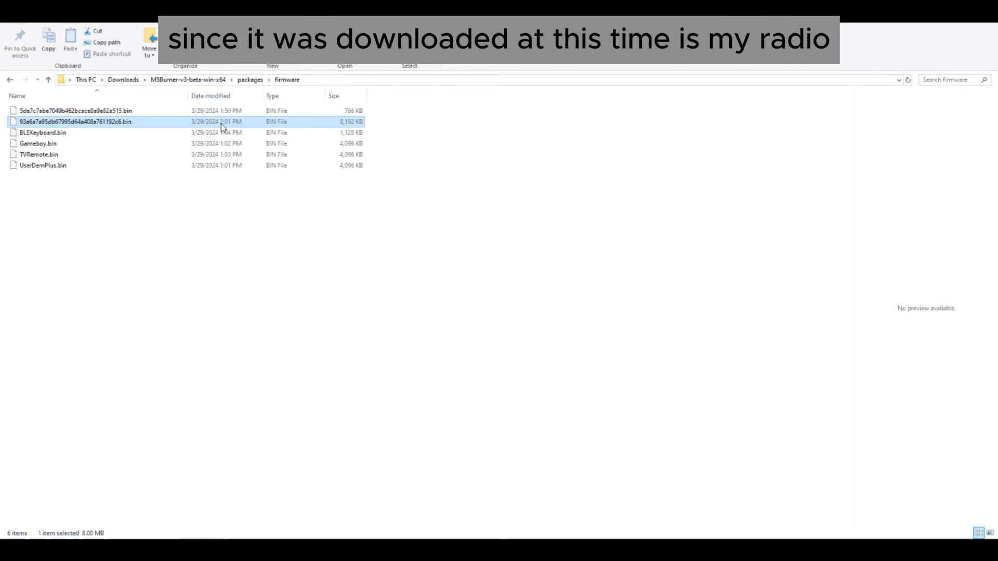
{"action": "right_click", "coordinate": [77, 123]}
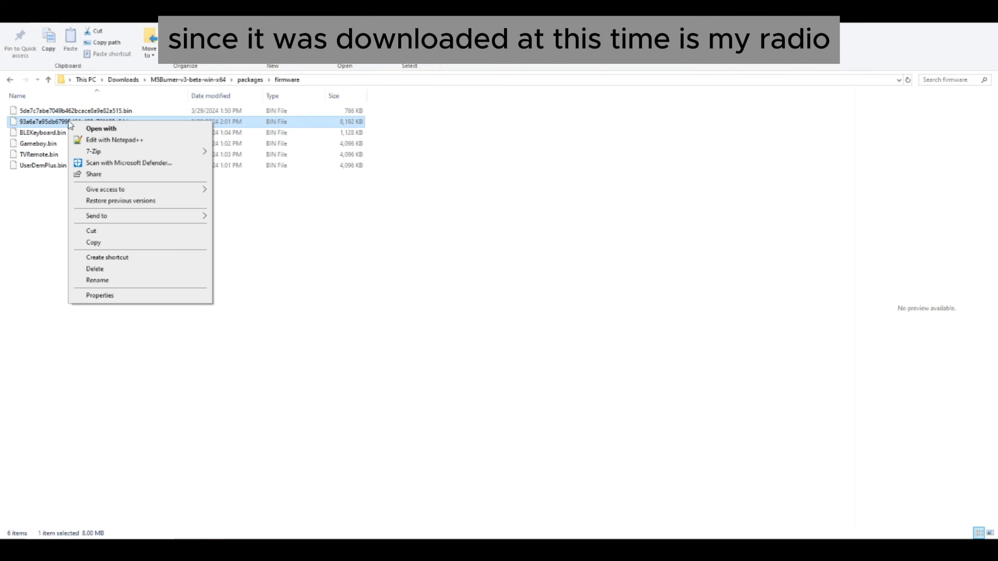
{"action": "left_click", "coordinate": [111, 280]}
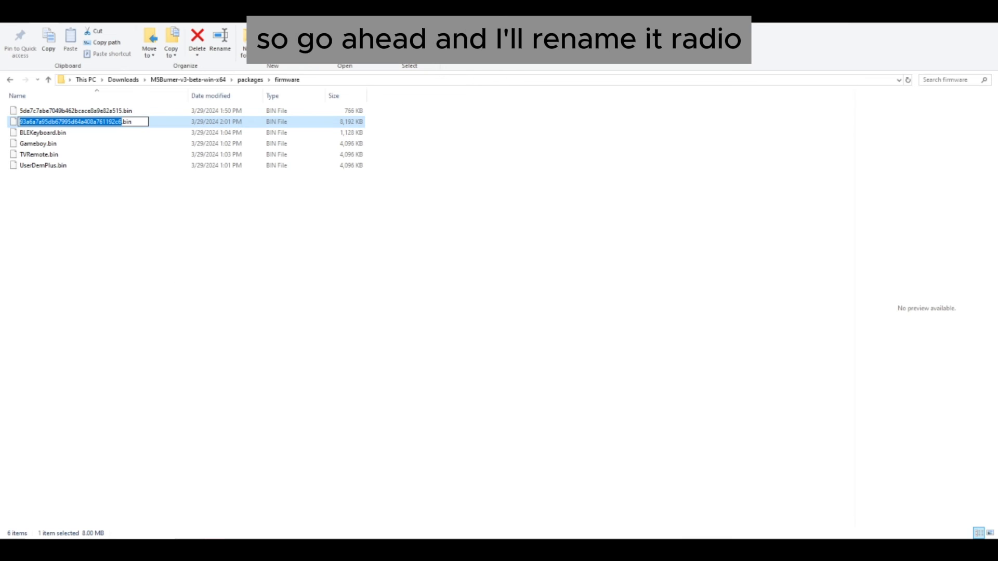
{"action": "type", "text": "Radio"}
{"action": "left_click", "coordinate": [178, 286]}
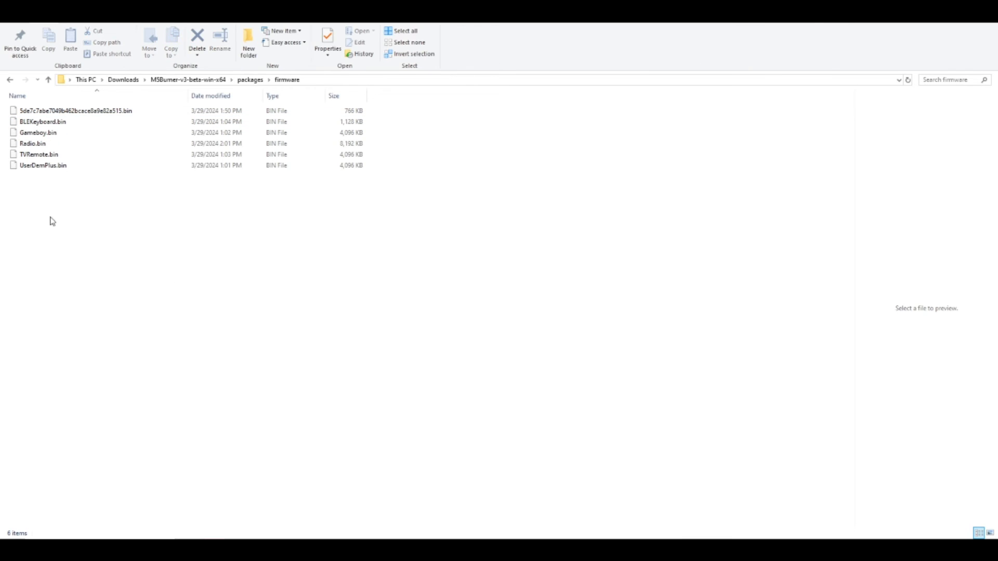
- Copy Radio.bin from the firmware folder to the CRDPTRSD (D:) SD card and eject the card
{"action": "left_click", "coordinate": [33, 144]}
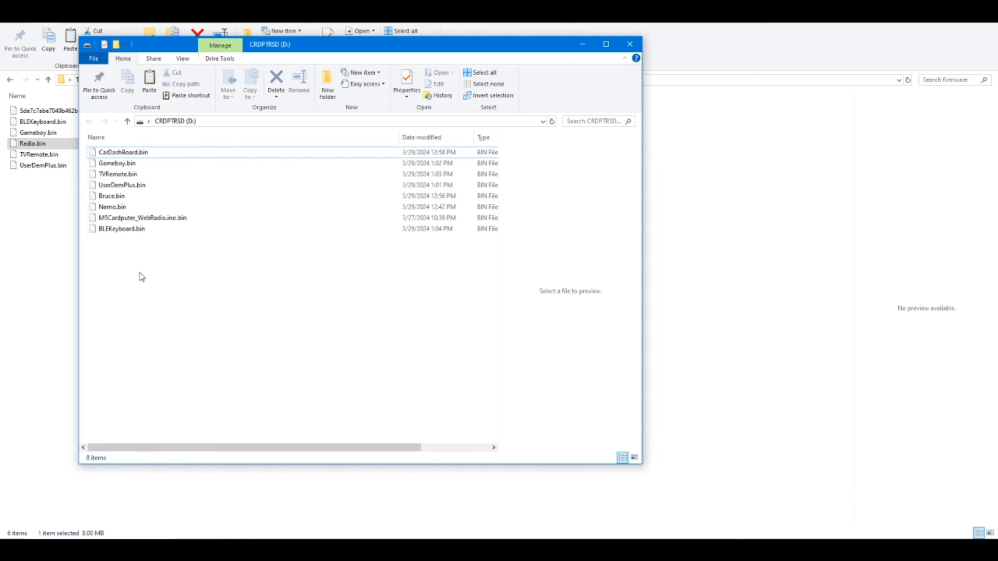
{"action": "key", "text": "ctrl+v"}
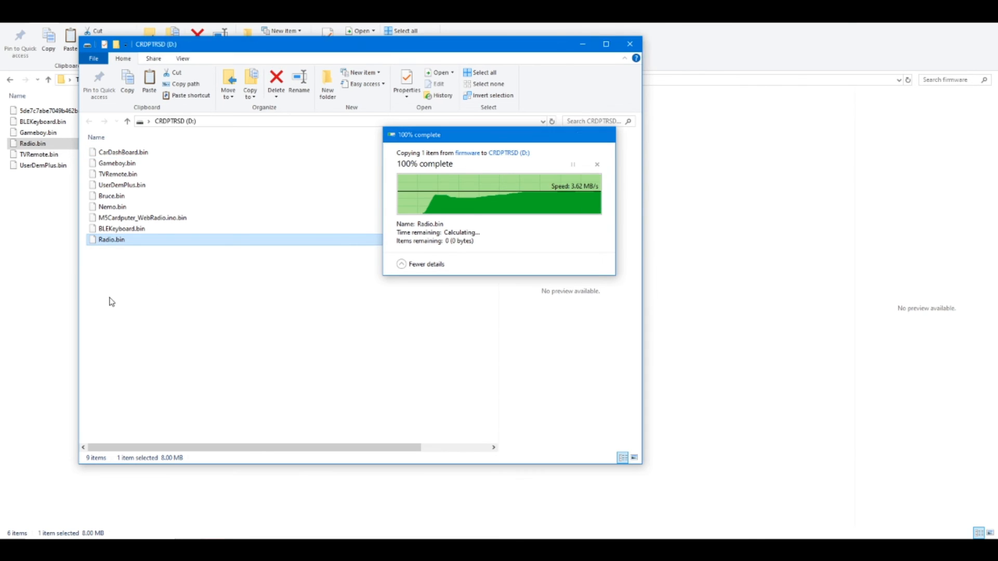
{"action": "left_click", "coordinate": [127, 122]}
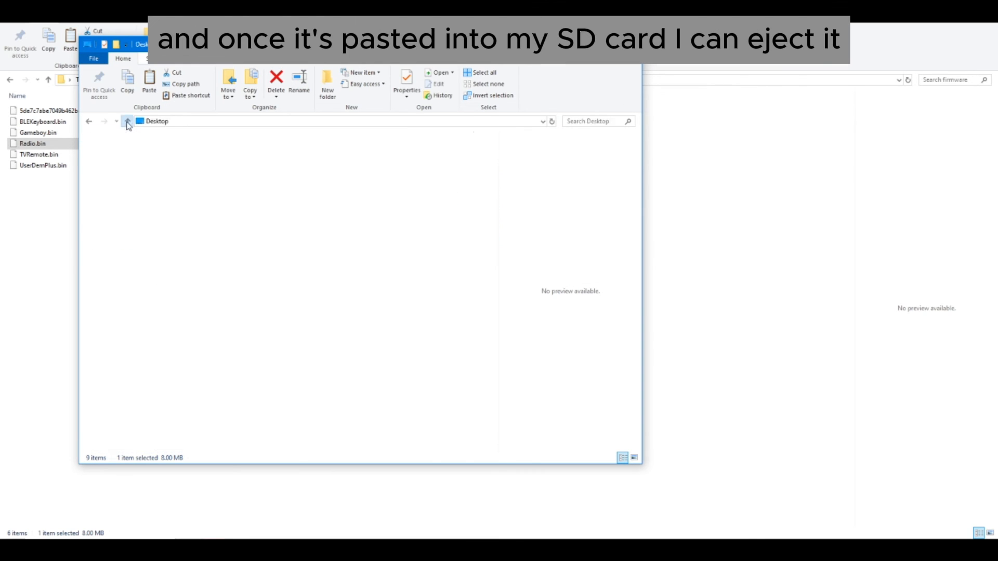
{"action": "right_click", "coordinate": [132, 180]}
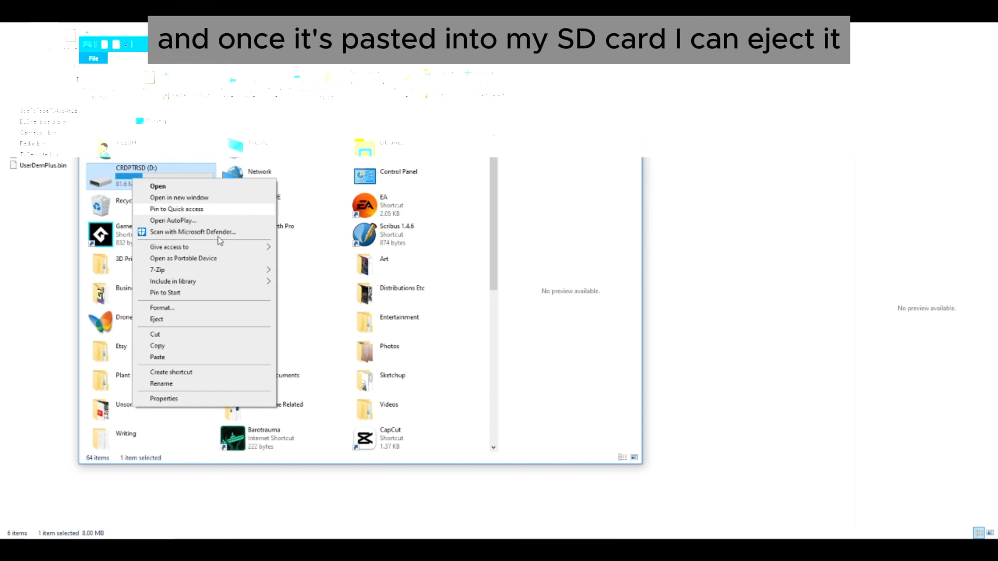
{"action": "left_click", "coordinate": [171, 318]}
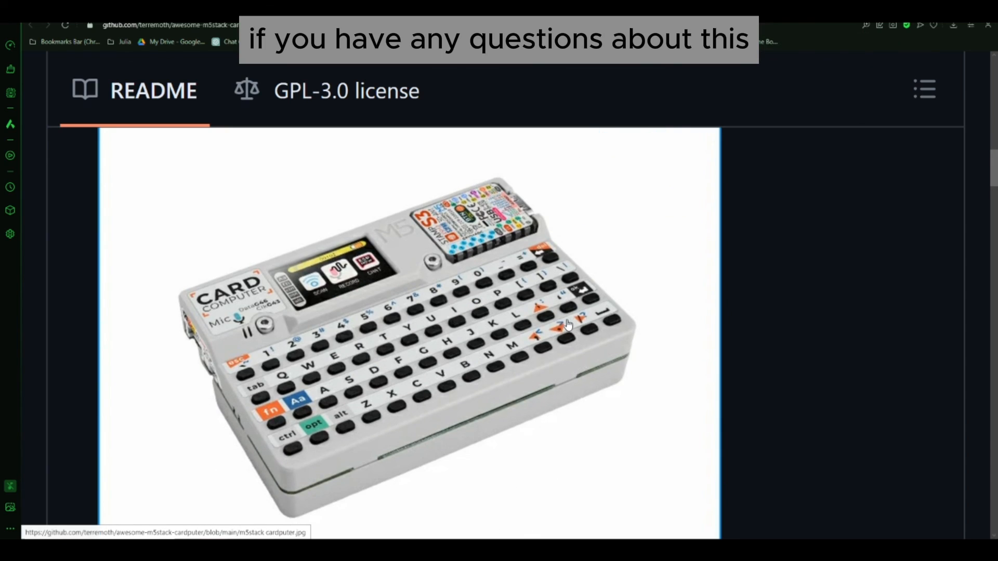
{"action": "scroll", "coordinate": [568, 325], "scroll_direction": "down", "scroll_amount": 1}
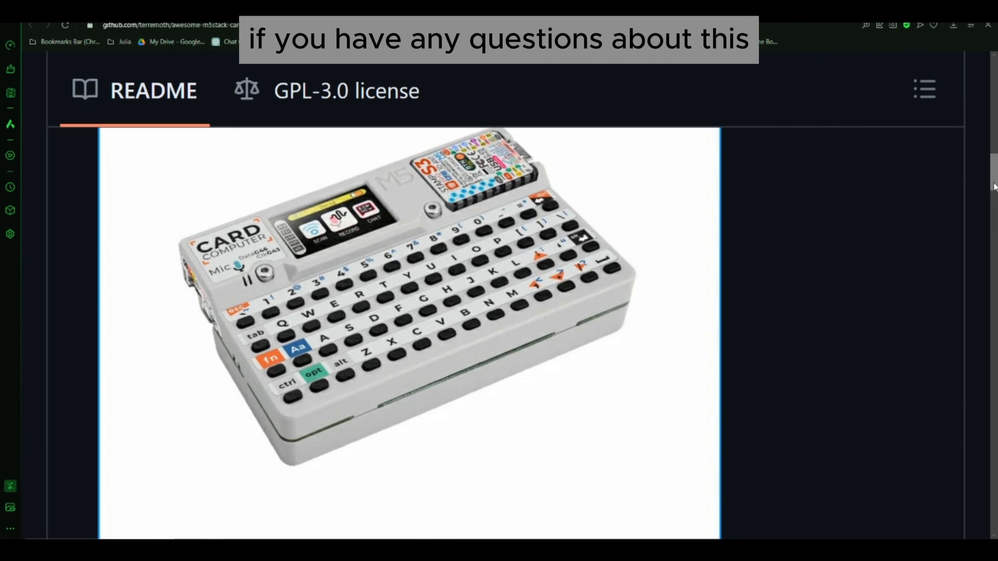
{"action": "left_click_drag", "start_coordinate": [993, 182], "coordinate": [994, 177]}
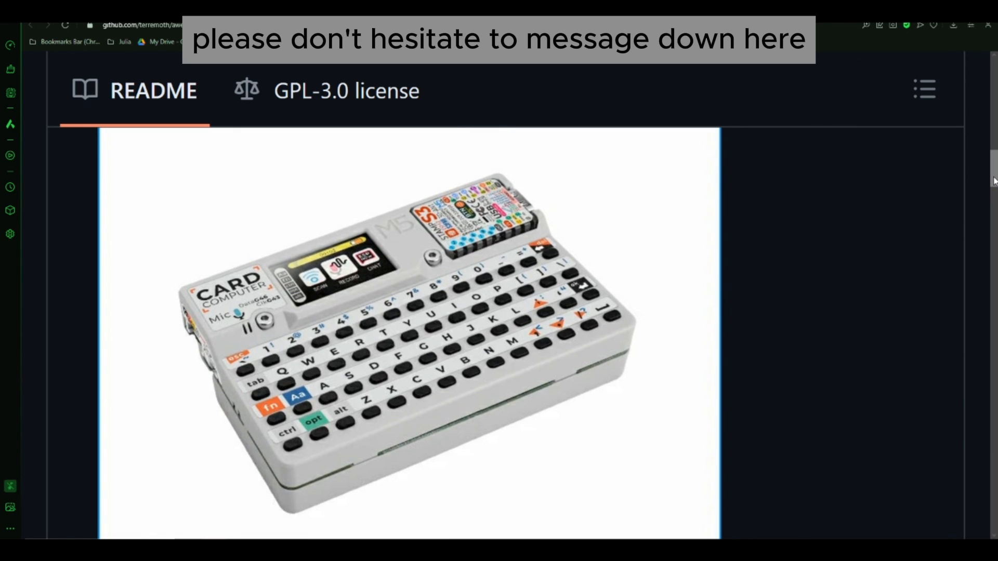